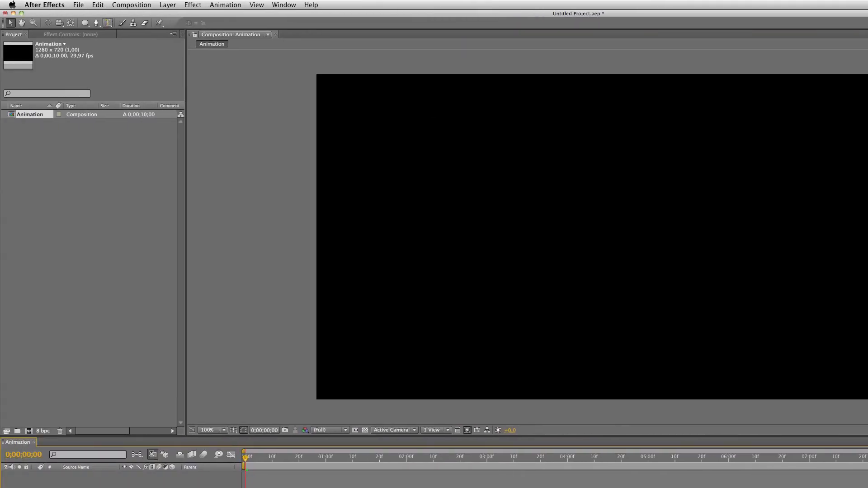
- Create a text layer reading "Chroma Tuts" in the composition
click(495, 222)
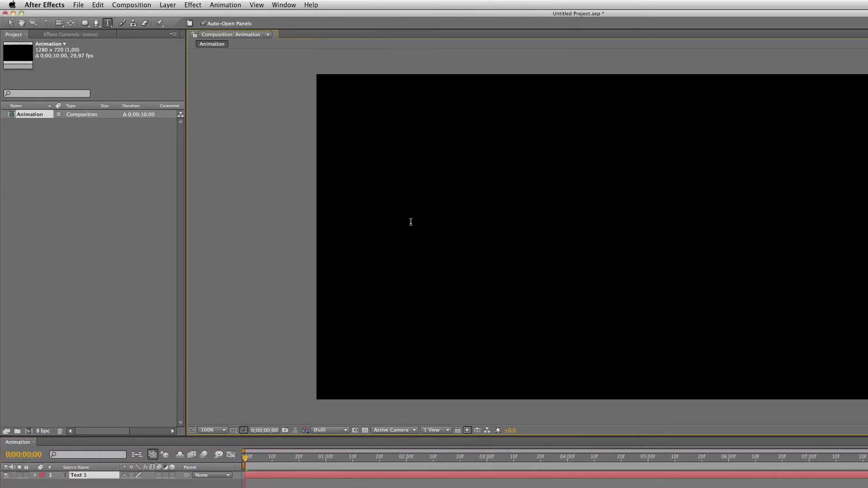
text(Chroma Tuts)
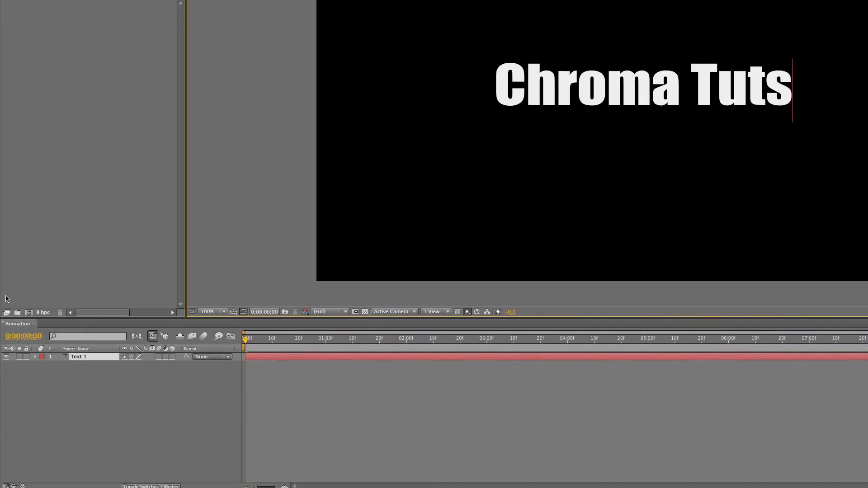
click(42, 328)
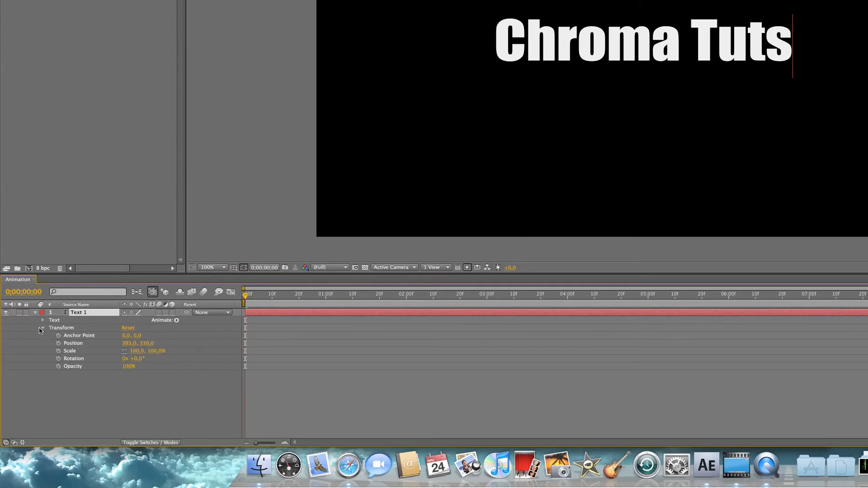
click(43, 328)
click(36, 312)
- Show all layer styles for the text layer and enable Inner Shadow, Bevel and Emboss, Satin, Color Overlay and Gradient Overlay
right_click(83, 314)
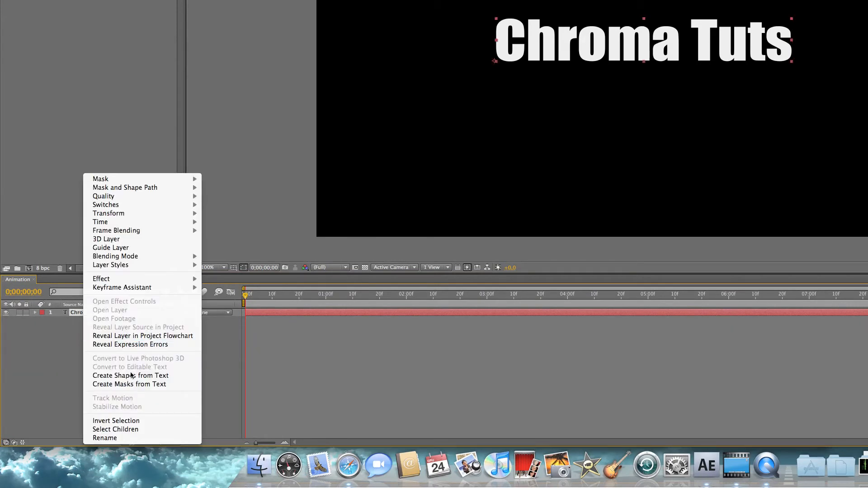
mouse_move(128, 265)
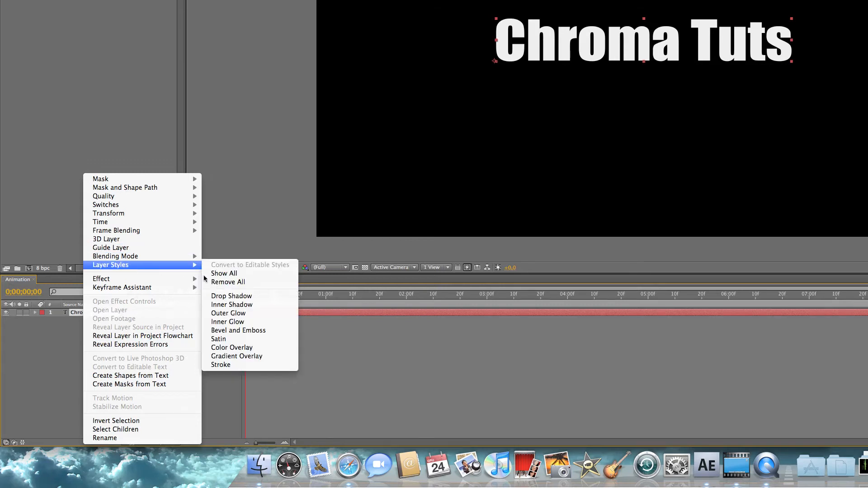
click(233, 275)
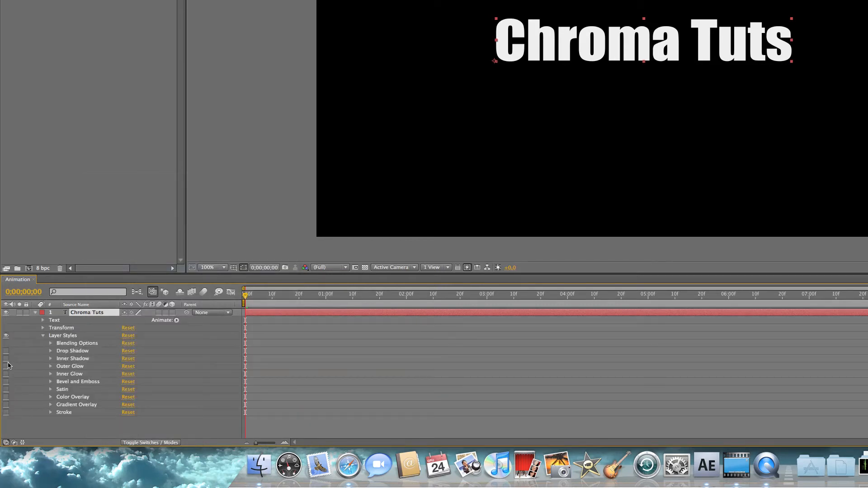
click(6, 358)
click(5, 381)
click(6, 389)
click(6, 397)
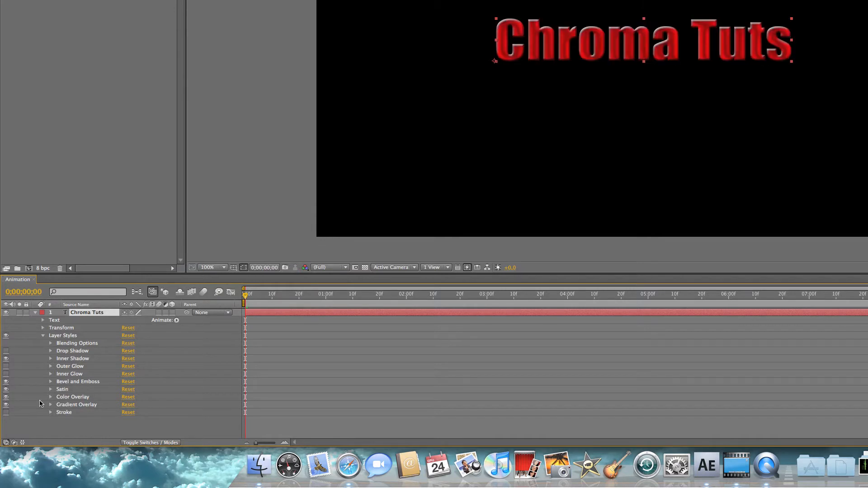
- Set the text layer's Color Overlay color to white (FFFFFF) and collapse the layer's properties
click(51, 397)
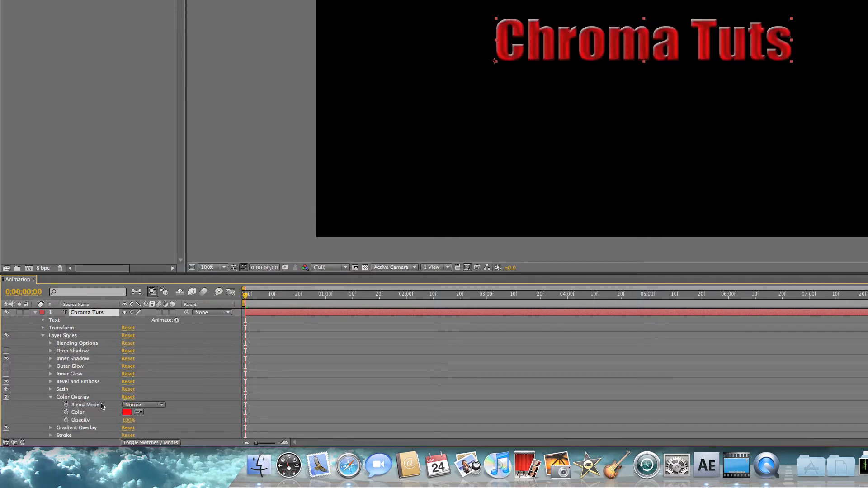
click(126, 413)
drag(552, 185, 399, 75)
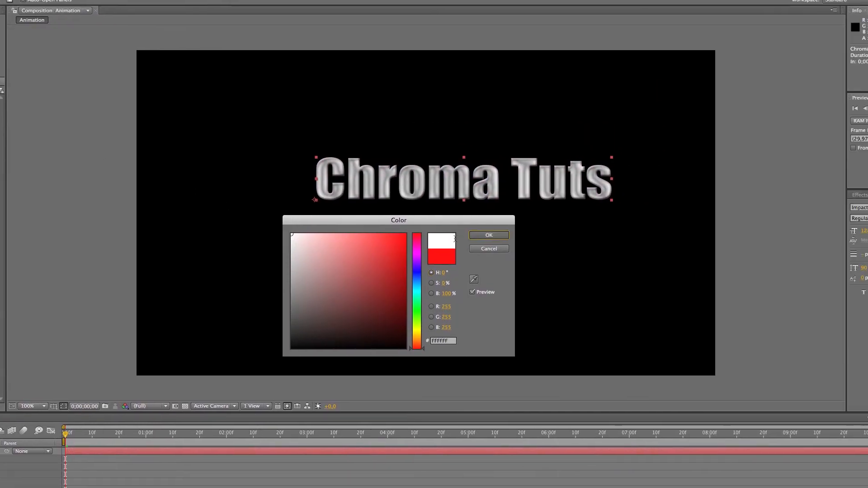
click(578, 228)
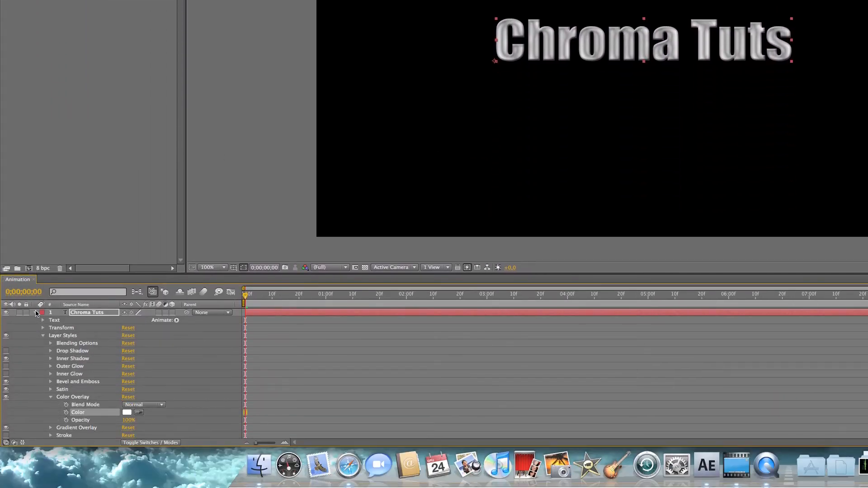
click(36, 458)
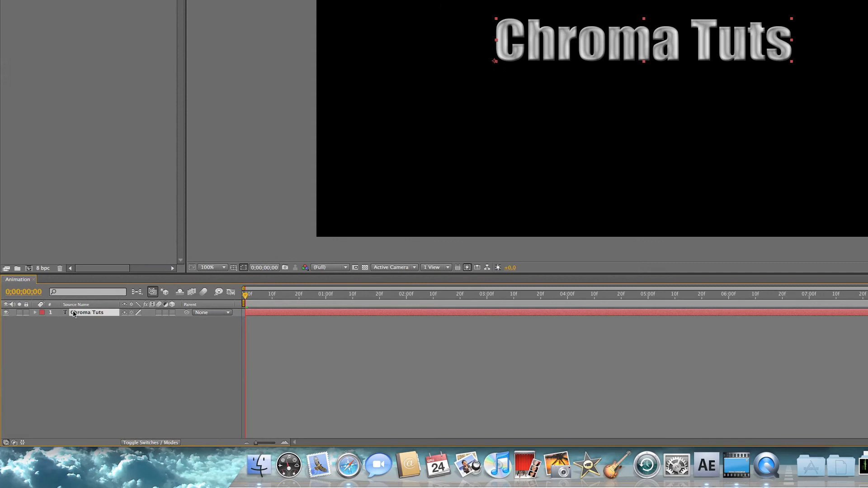
- Create an adjustment layer above the text and apply the Curves effect to it
click(88, 338)
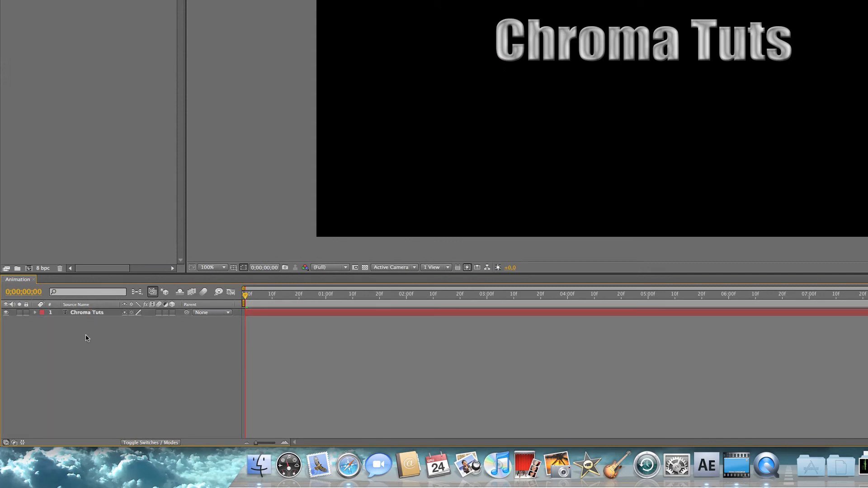
key(super+alt+y)
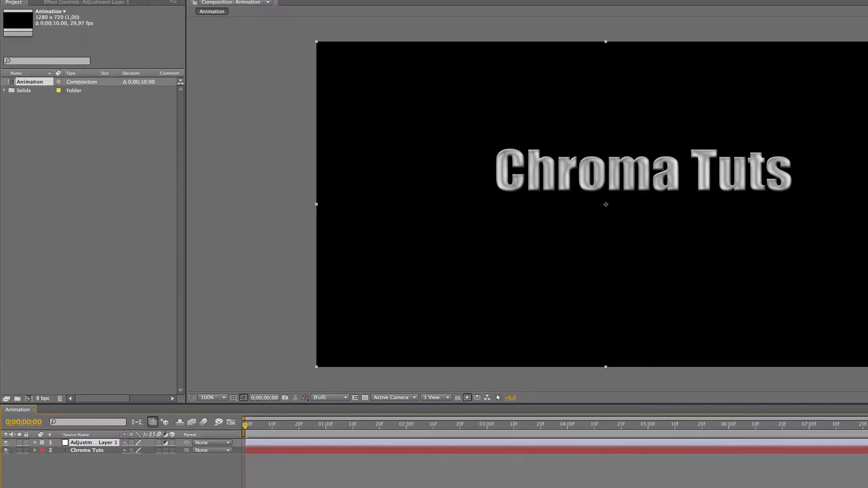
click(193, 4)
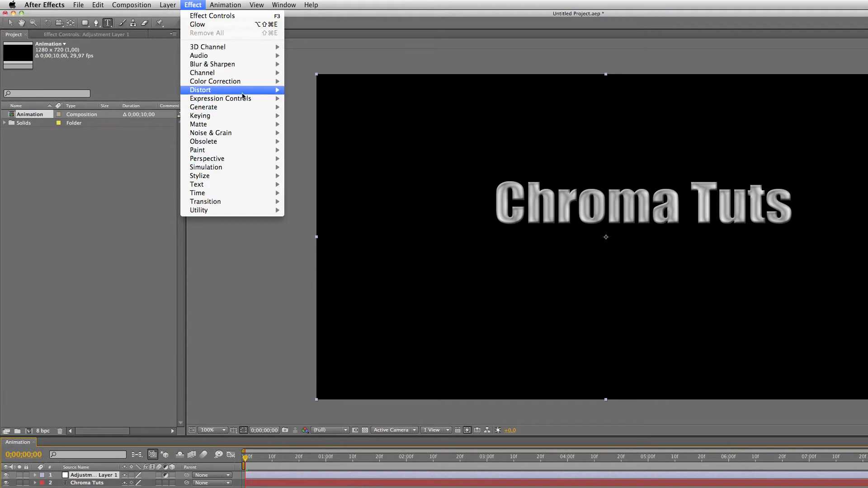
mouse_move(248, 82)
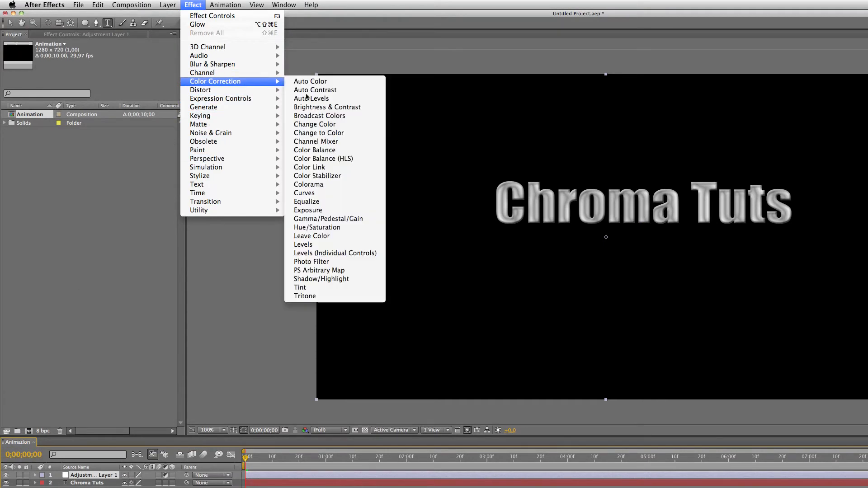
click(338, 194)
- Shape the RGB curve into a wave of alternating high and low points to give the text a chrome look
click(37, 145)
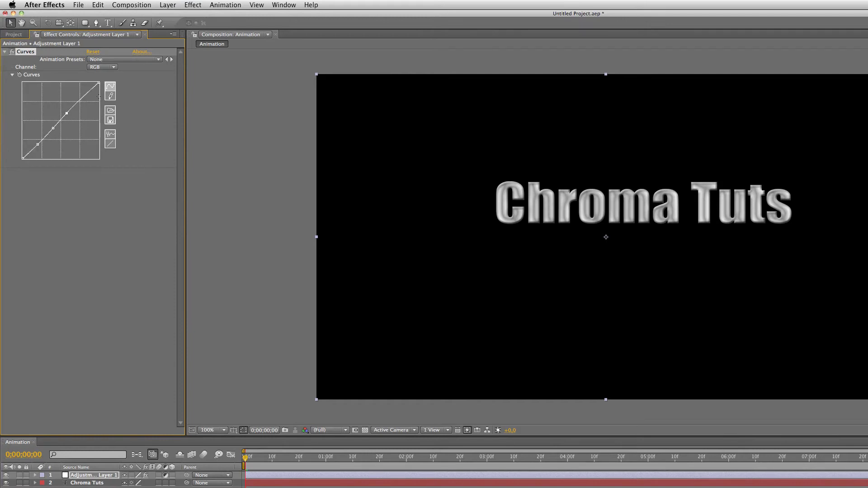
click(84, 96)
drag(23, 160, 22, 82)
drag(37, 144, 39, 159)
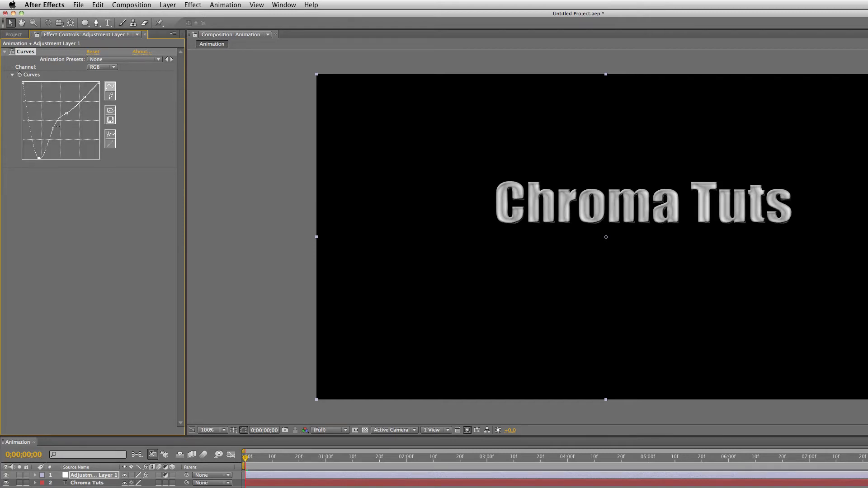
drag(53, 128, 54, 82)
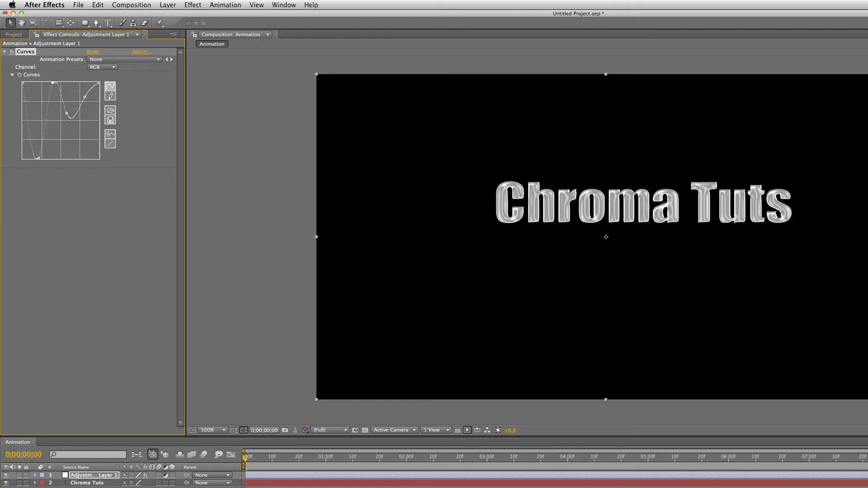
drag(67, 114, 74, 158)
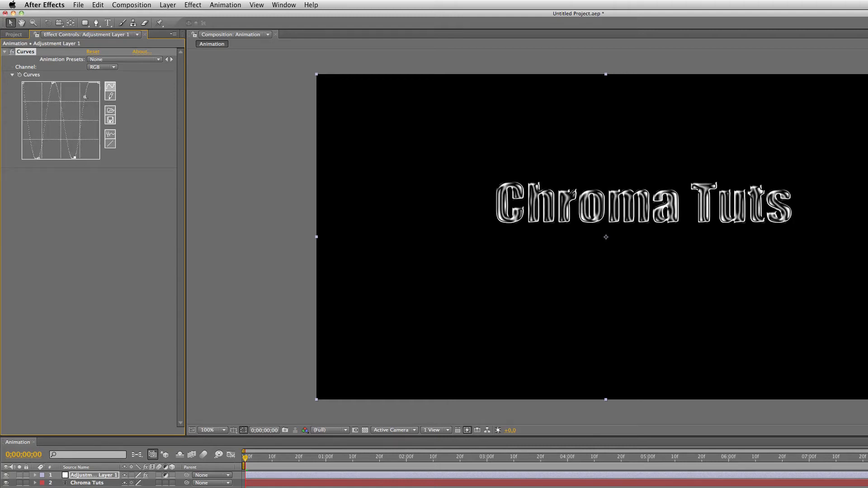
drag(99, 83, 99, 88)
drag(98, 155, 103, 175)
drag(87, 97, 85, 81)
drag(77, 155, 71, 144)
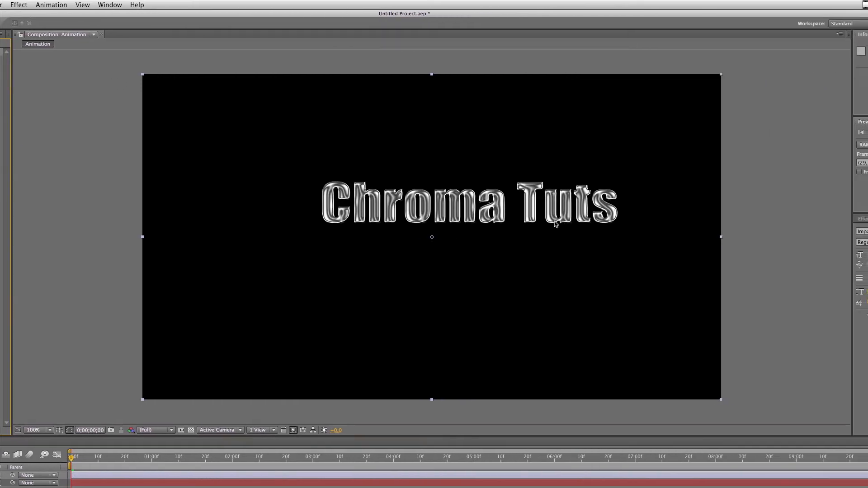
- Apply a Glow effect to the adjustment layer after Curves and increase its Glow Intensity
click(5, 52)
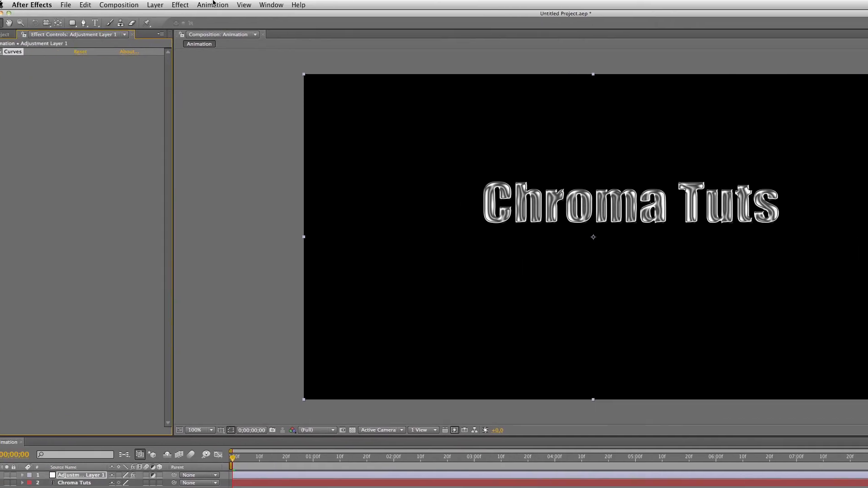
click(193, 5)
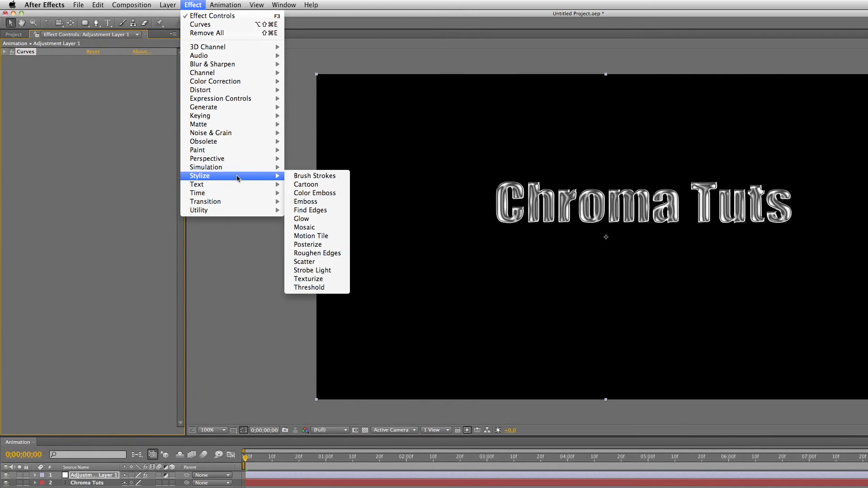
click(322, 225)
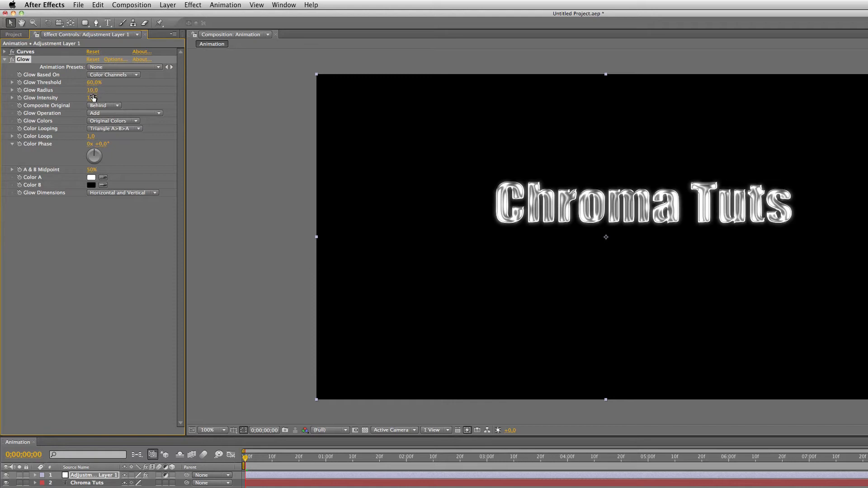
drag(94, 96, 140, 99)
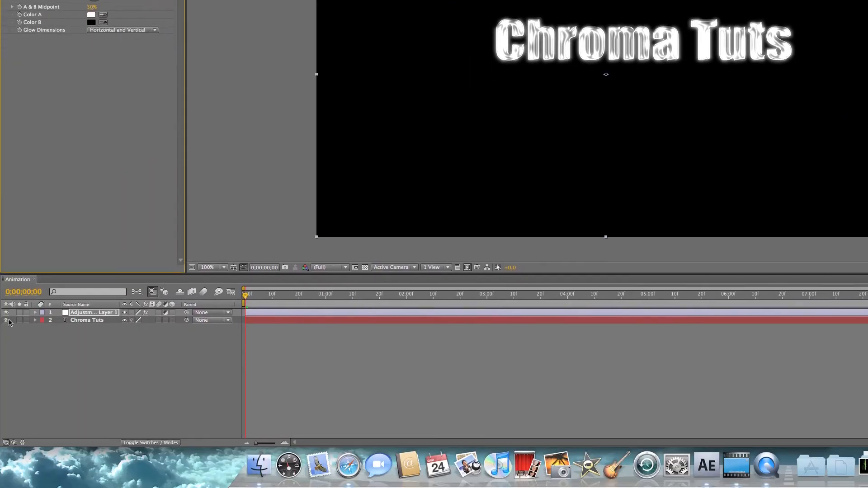
- Keyframe the text layer's opacity from 0% at 0;00;00;00 to 100% at 0;00;03;00
click(35, 320)
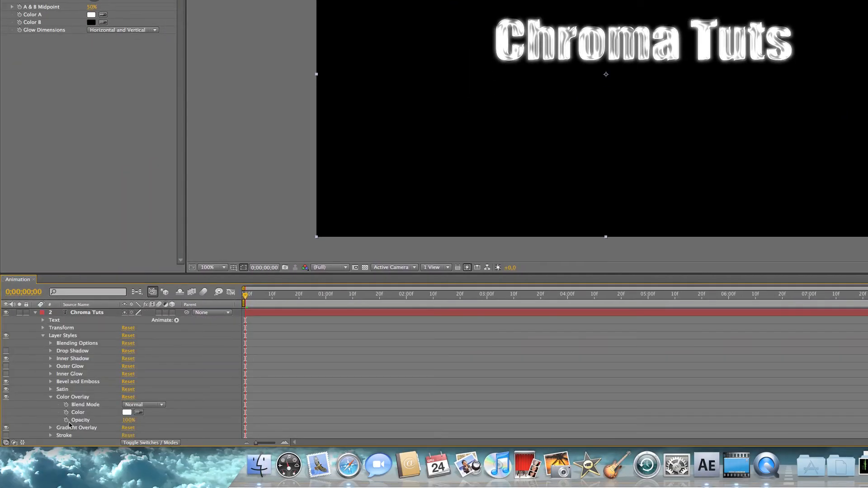
click(45, 335)
key(super+alt+y)
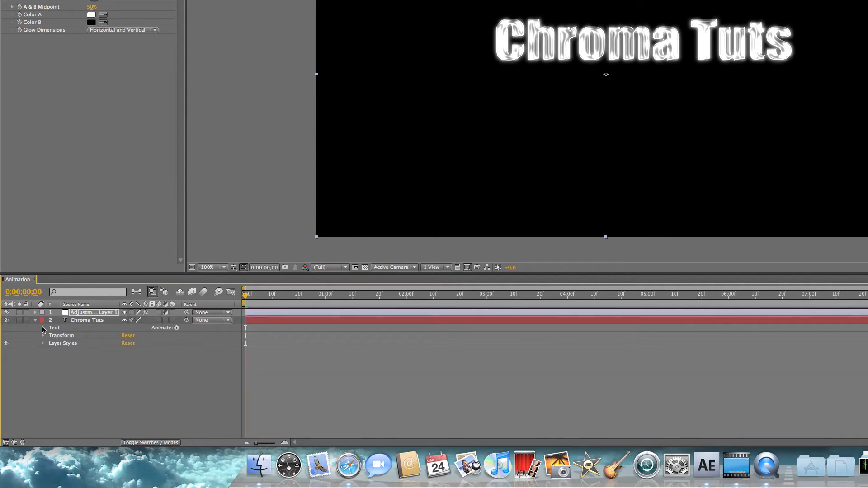
click(44, 335)
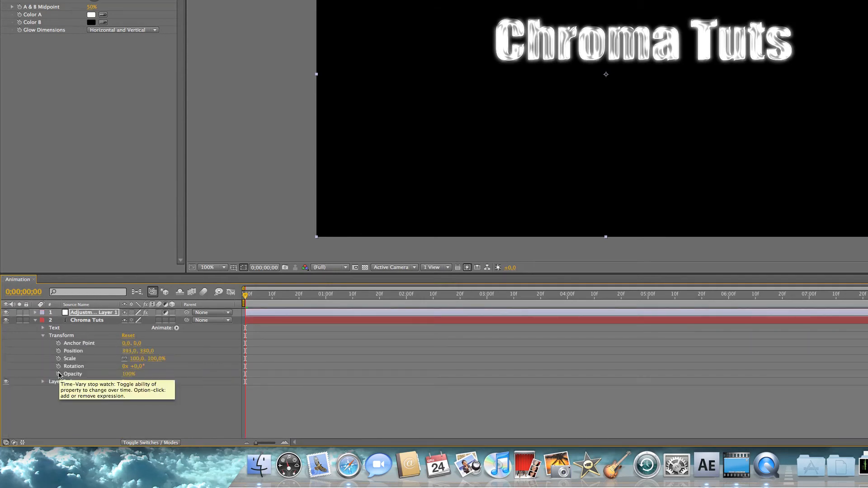
drag(126, 374, 74, 377)
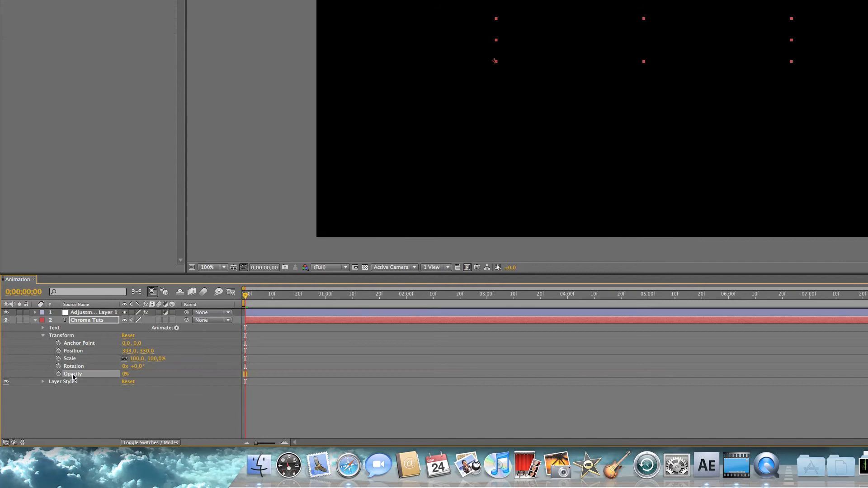
click(58, 374)
click(434, 304)
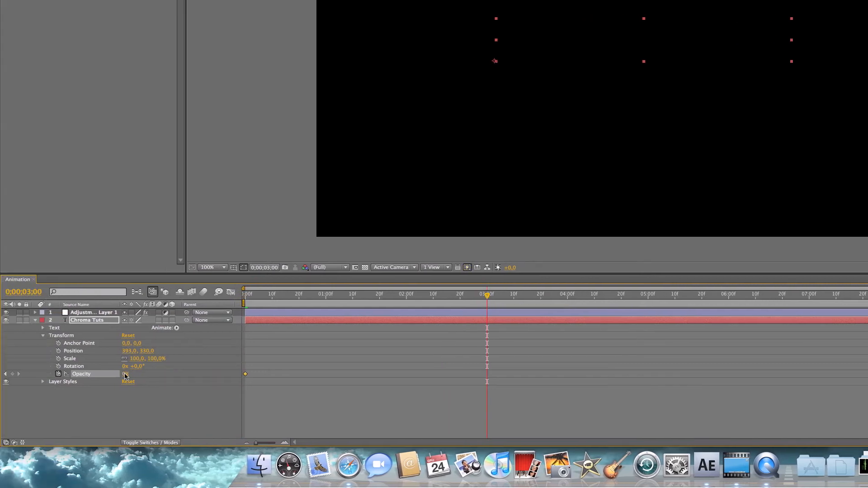
drag(125, 374, 507, 365)
- Preview the text's fade-in animation from the start of the composition
drag(394, 302, 156, 292)
key(space)
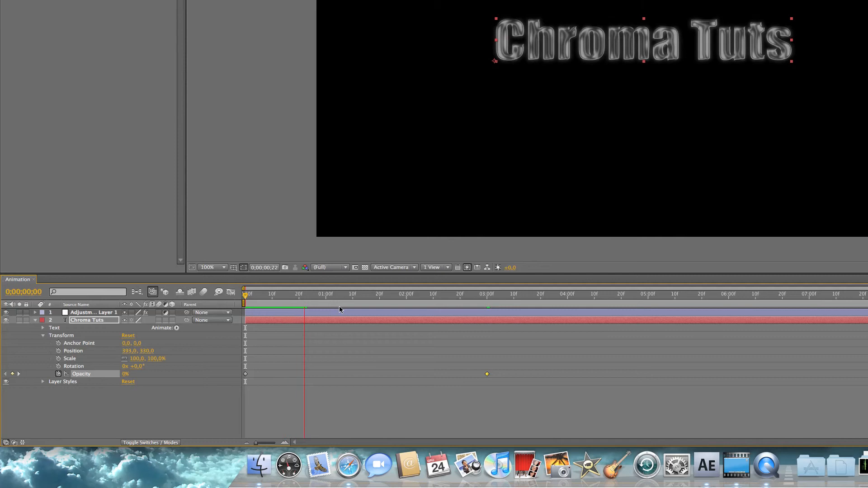
- Keyframe the adjustment layer's Glow Intensity from 0 at 0;00;01;10 to 2.0 at 0;00;03;00
click(352, 308)
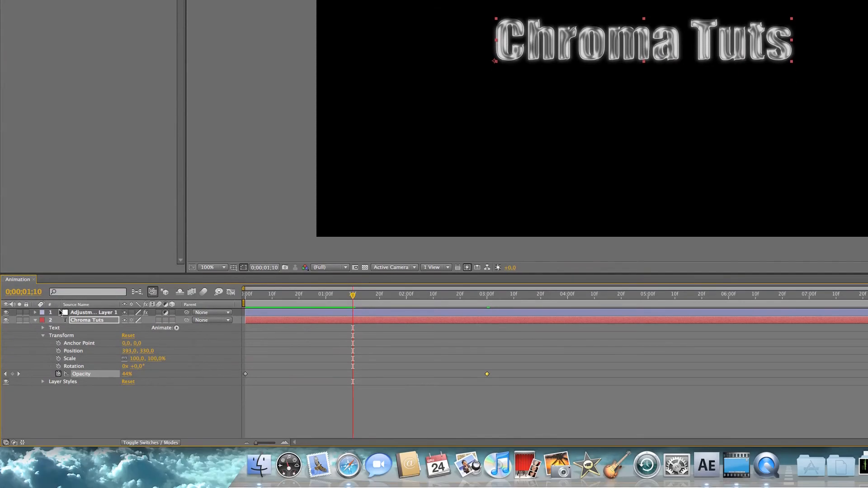
click(80, 314)
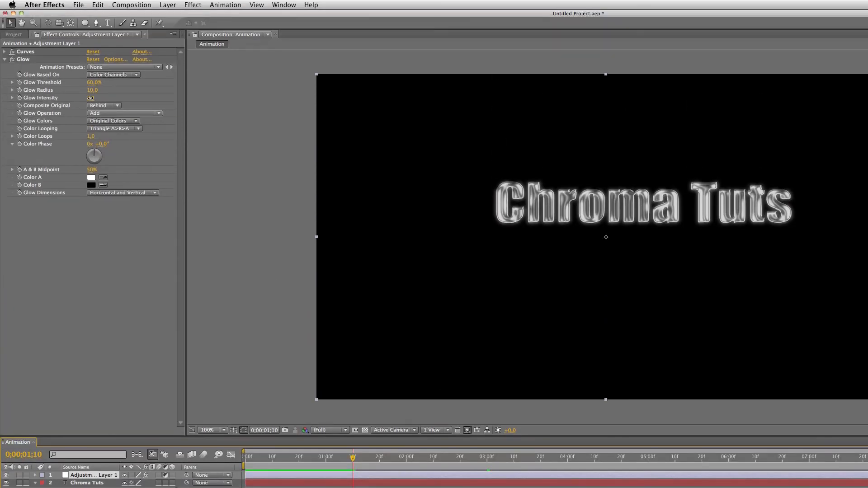
drag(90, 98, 1, 98)
drag(92, 98, 56, 99)
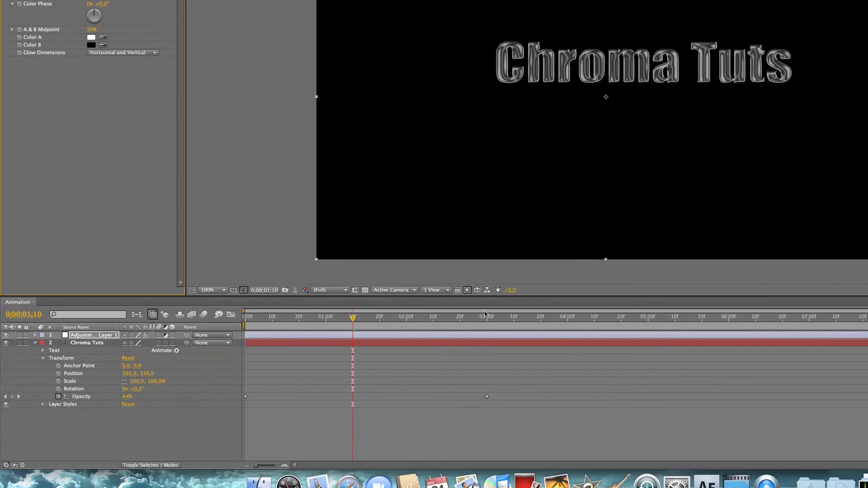
click(487, 457)
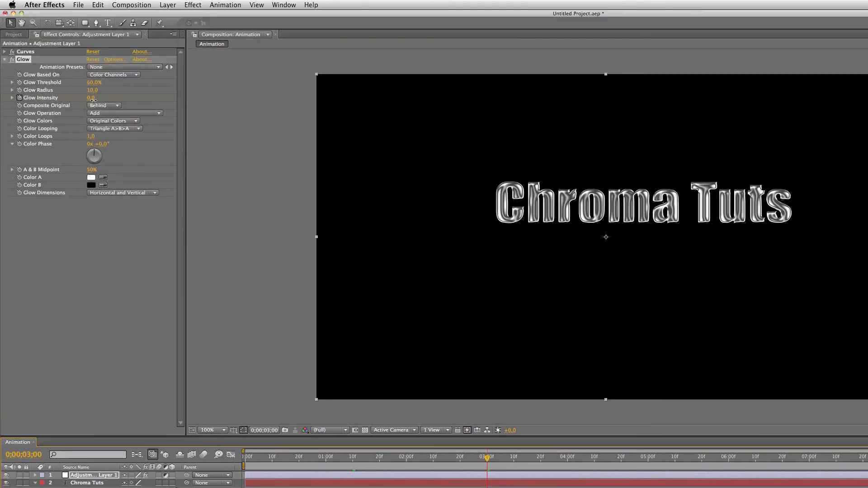
drag(93, 99, 201, 102)
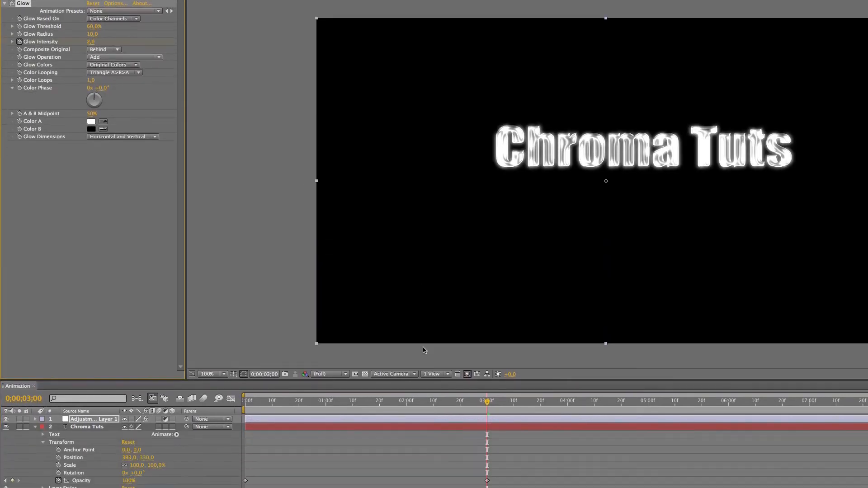
- Preview the combined fade-in and glow animation from near the start of the composition
drag(487, 458, 261, 457)
key(space)
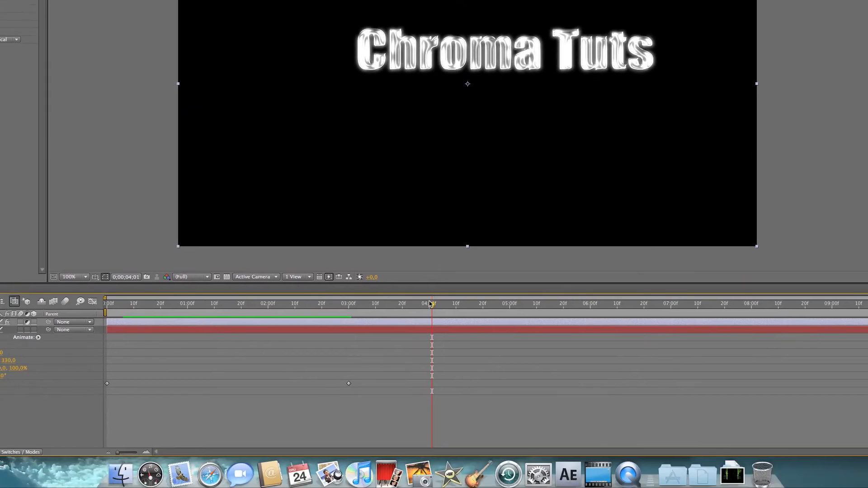
- Keyframe the adjustment layer's Glow Intensity to hold 2.0 at 0;00;04;00 and drop to 0 at 0;00;05;10
click(417, 410)
drag(430, 299, 432, 299)
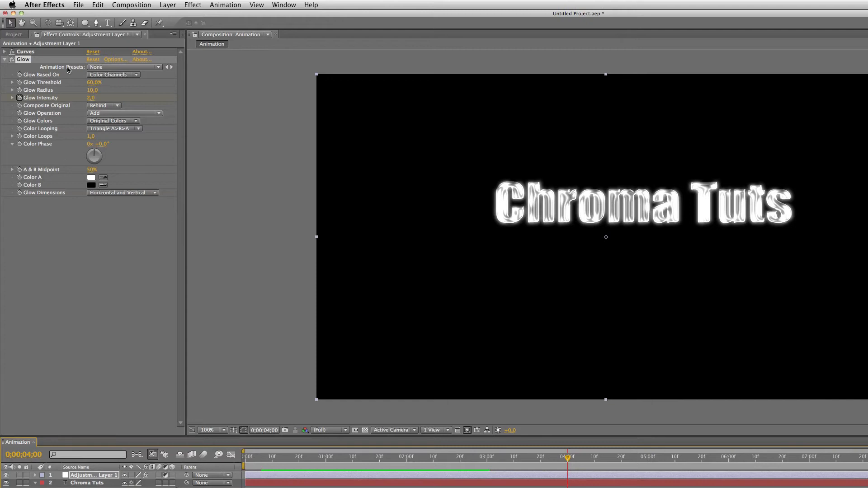
key(e)
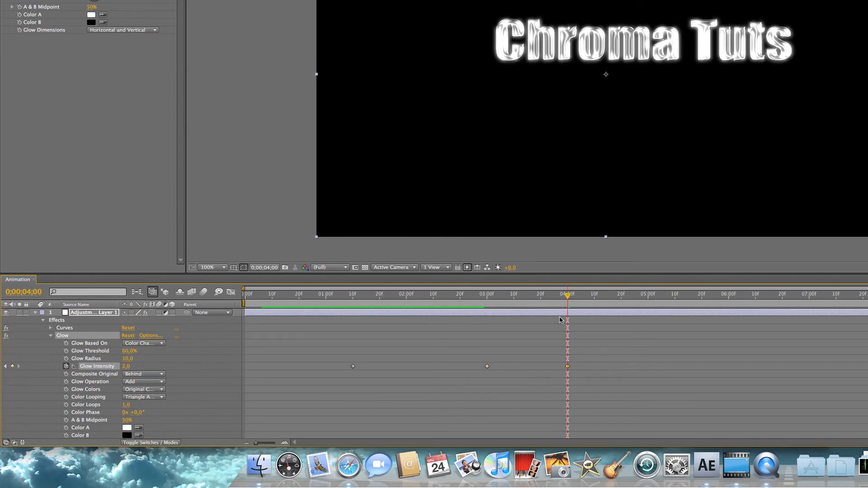
click(675, 294)
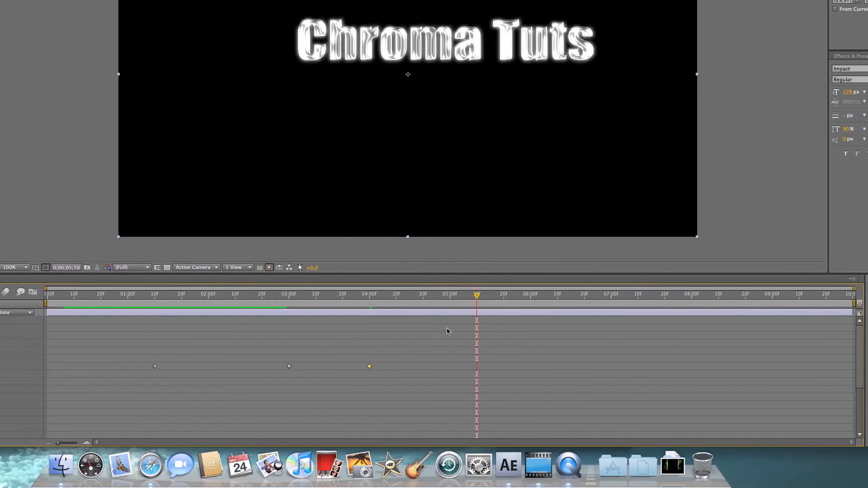
drag(130, 366, 30, 368)
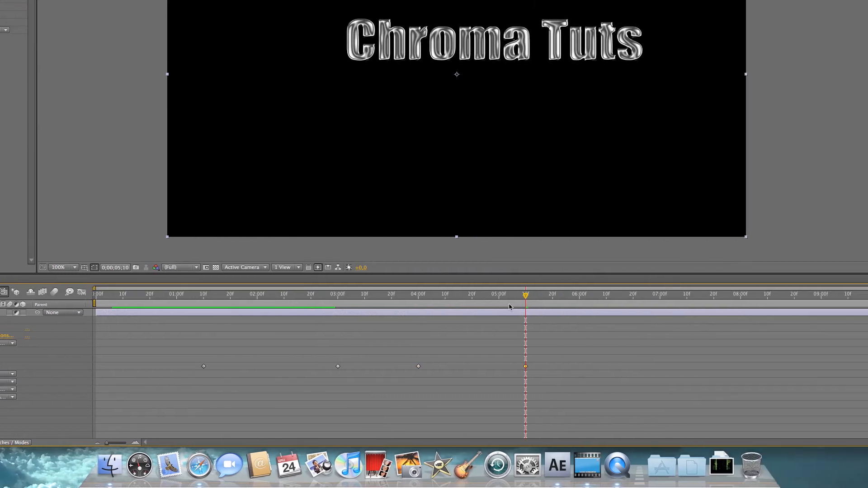
- Collapse the adjustment layer's properties and apply the Basic 3D effect to the Chroma Tuts text layer
scroll(692, 246, down, 5)
scroll(425, 218, up, 5)
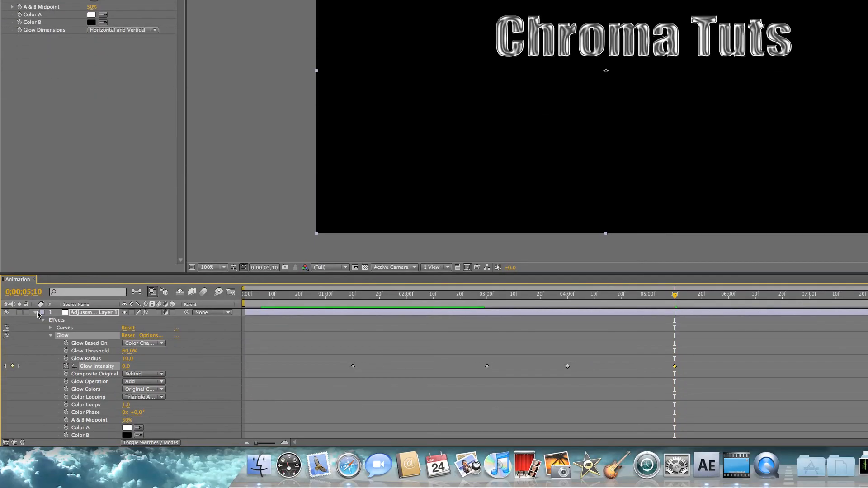
click(35, 313)
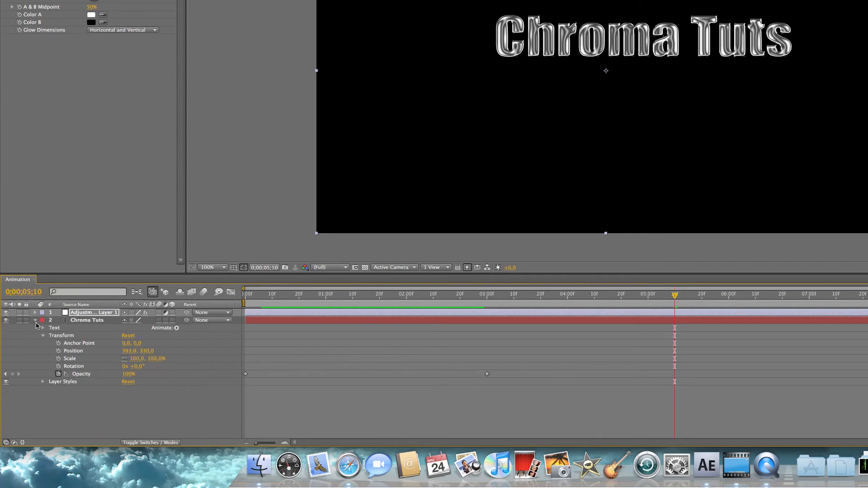
click(53, 321)
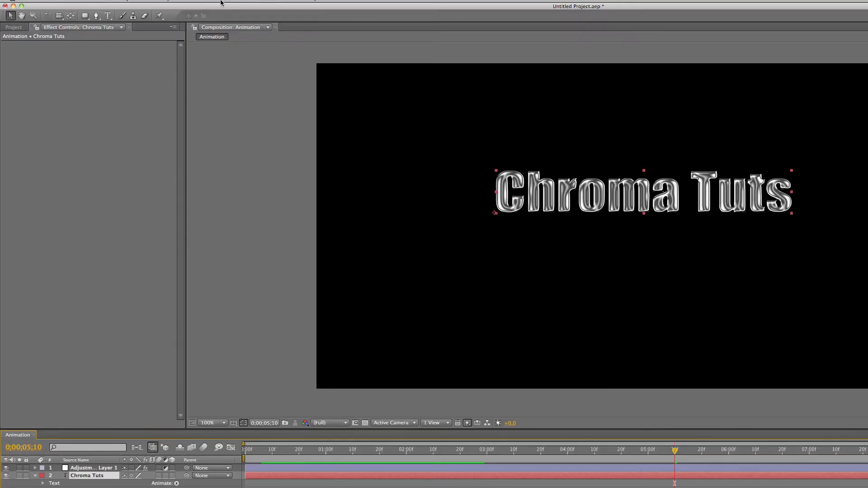
click(196, 6)
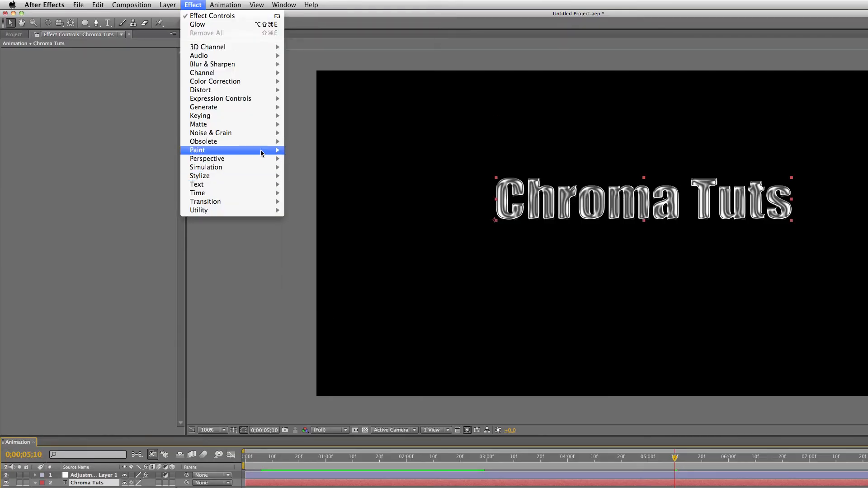
mouse_move(266, 141)
click(300, 142)
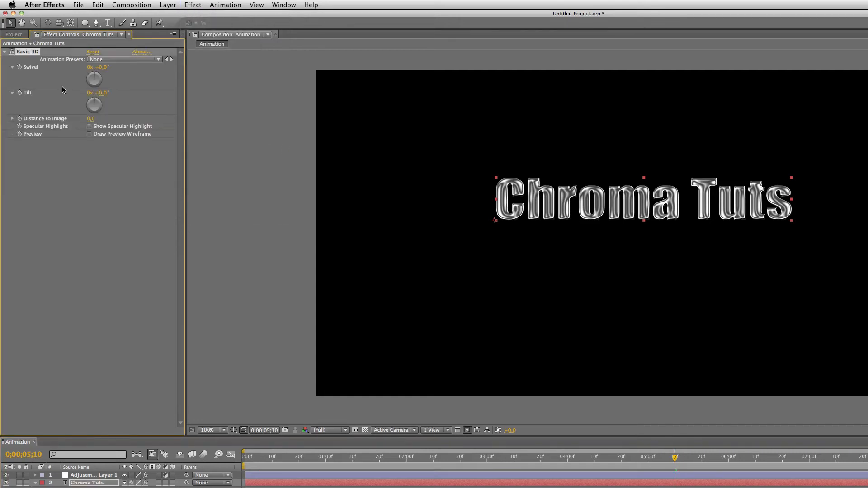
- Try a Basic 3D Swivel of 108° on the text layer, and set it back to 0°
drag(110, 83, 112, 87)
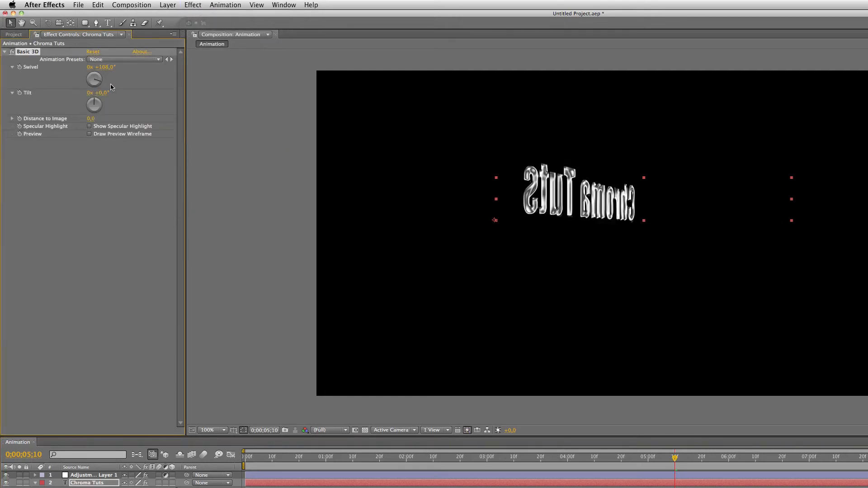
click(104, 70)
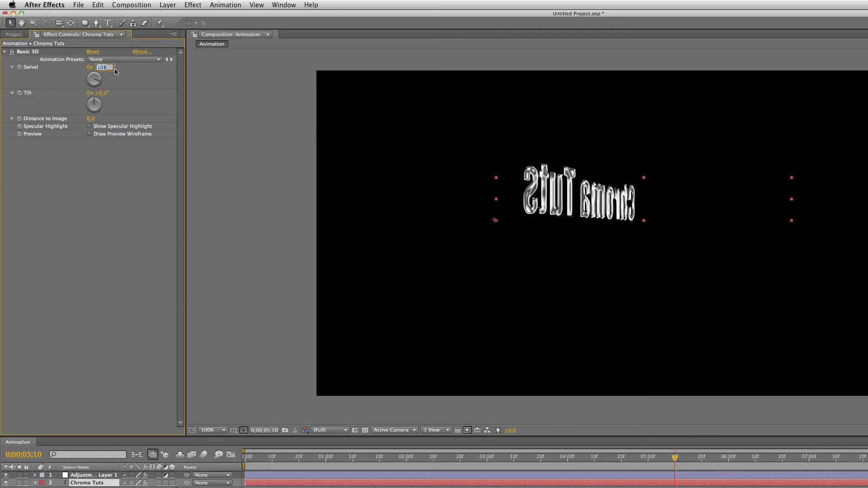
text(0)
key(Return)
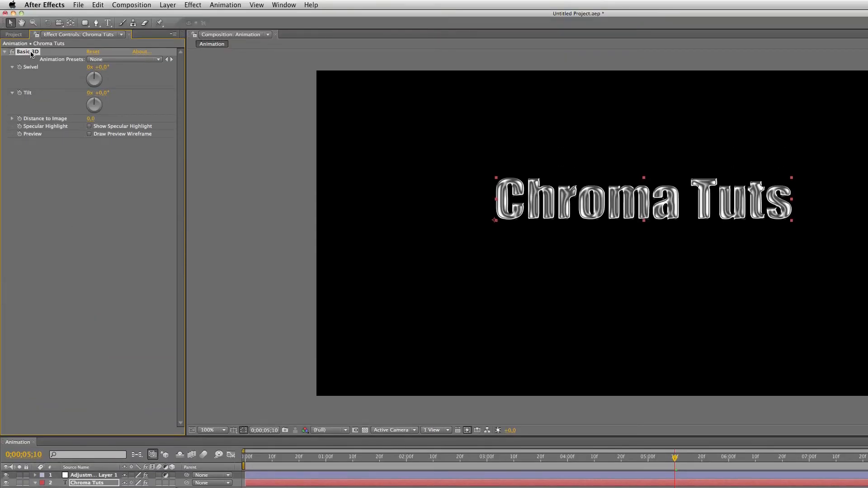
- Keyframe the text layer's Basic 3D Swivel from 0° at 0;00;05;10 to one full revolution at 0;00;07;00
double_click(30, 54)
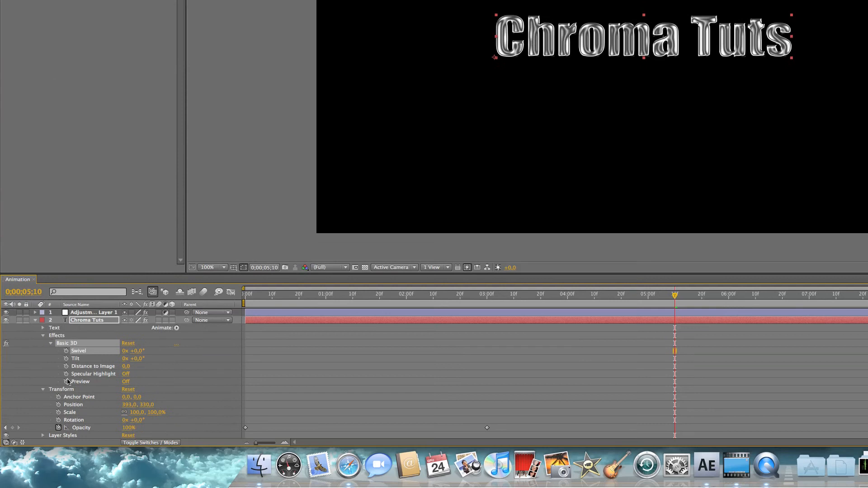
click(66, 351)
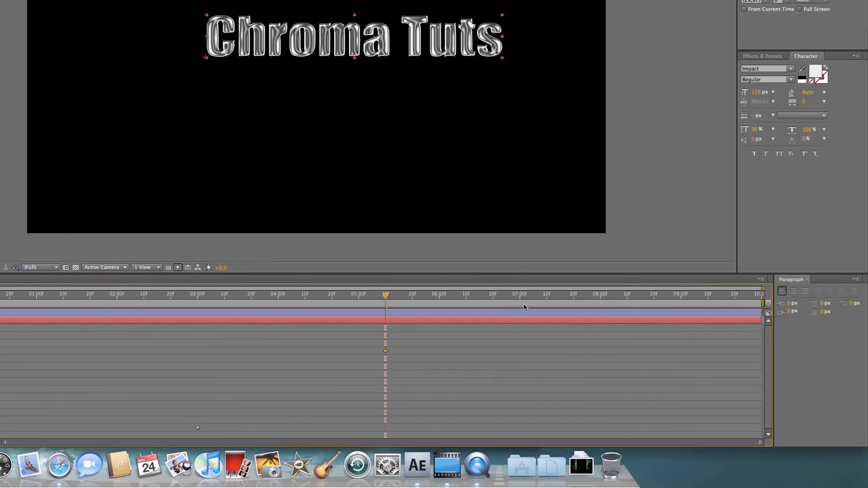
click(540, 306)
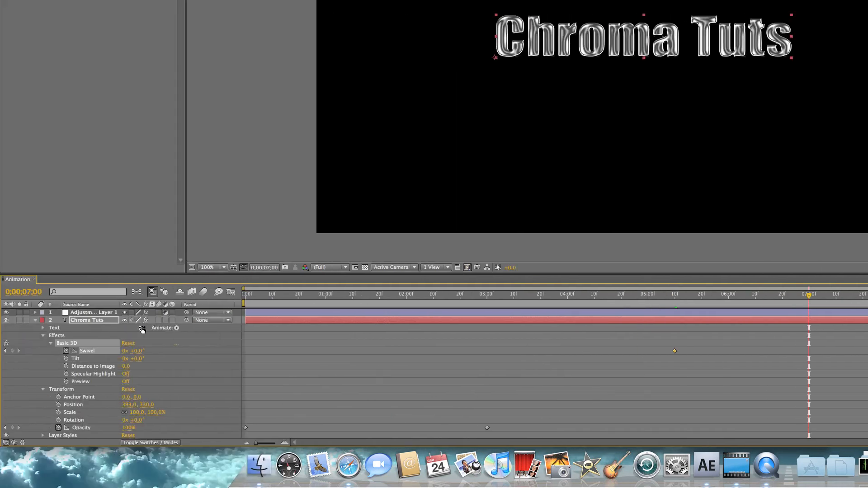
click(122, 353)
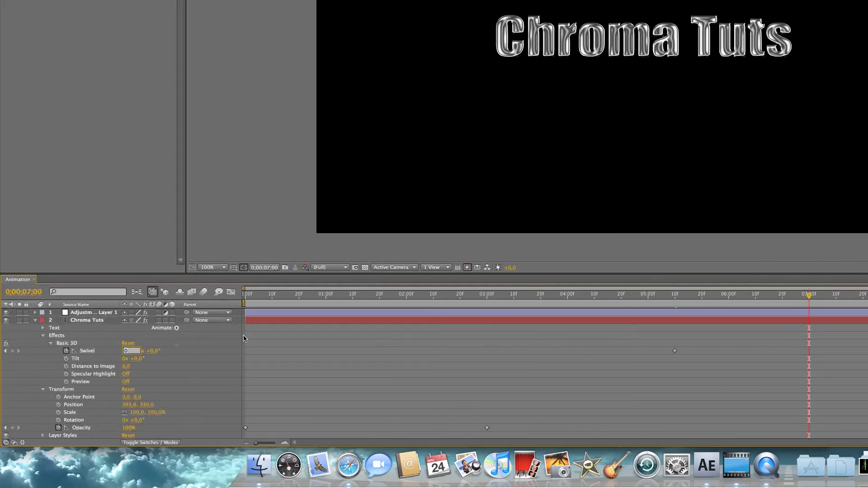
text(1)
key(Return)
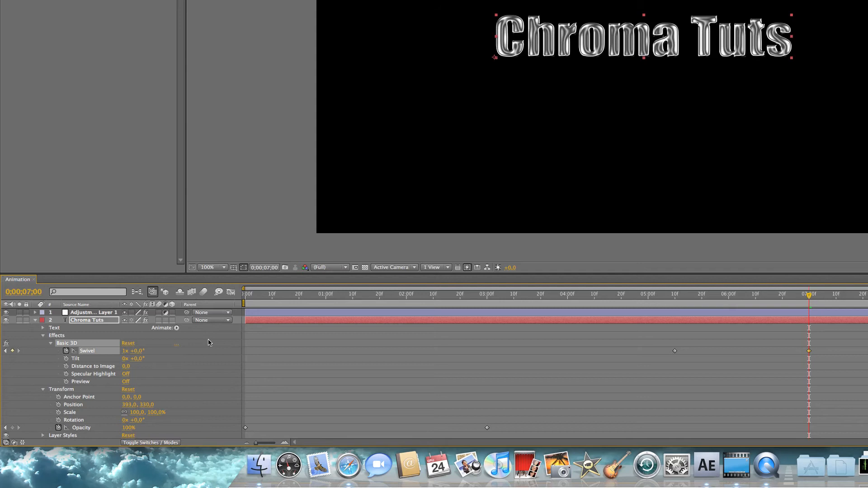
- Preview the text's swivel animation repeatedly from 0;00;05;10
click(670, 306)
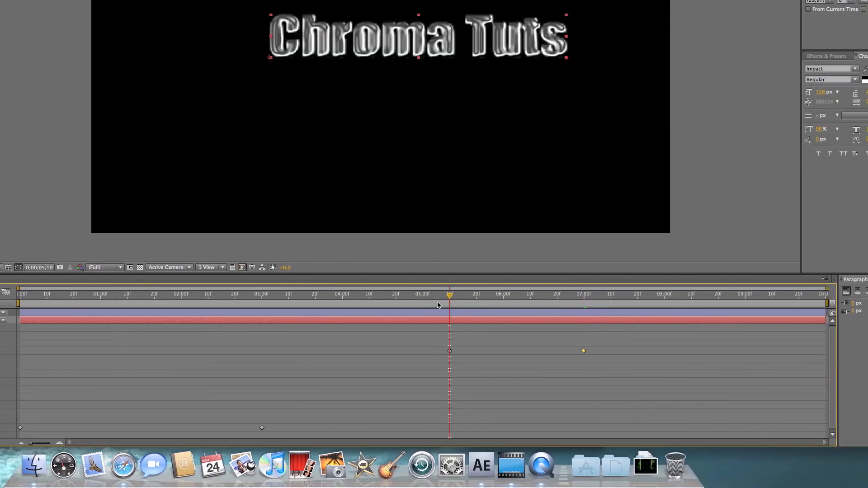
key(space)
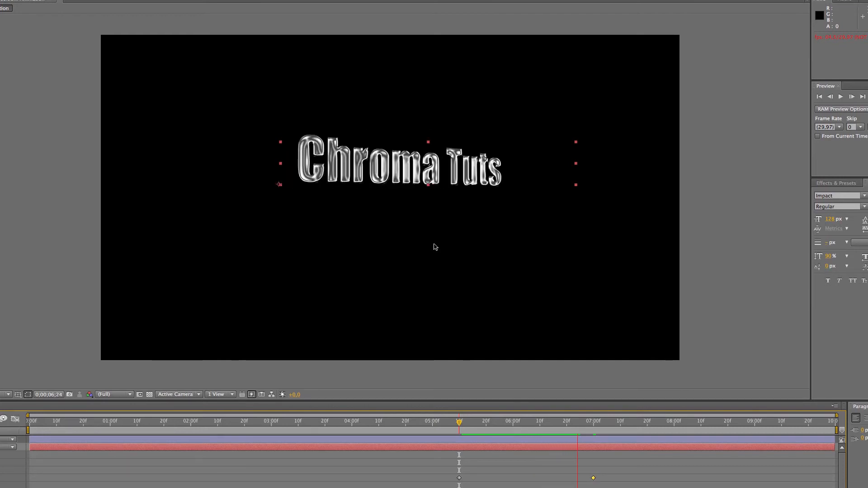
key(space)
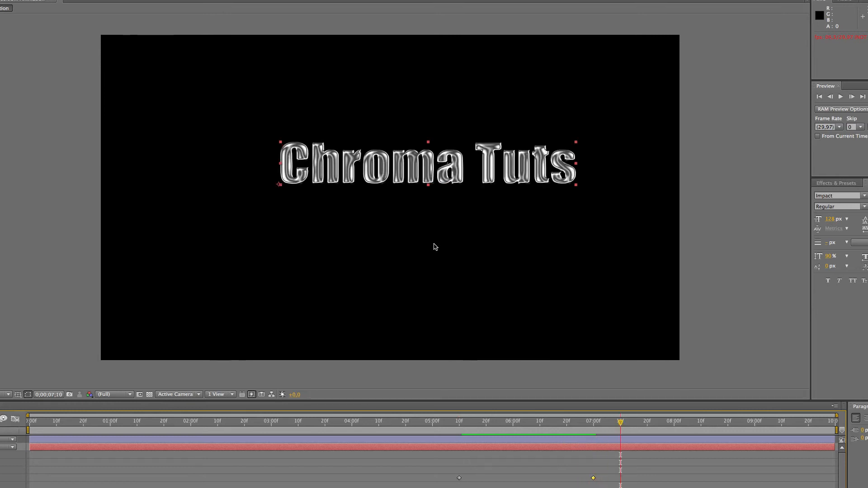
click(463, 422)
key(space)
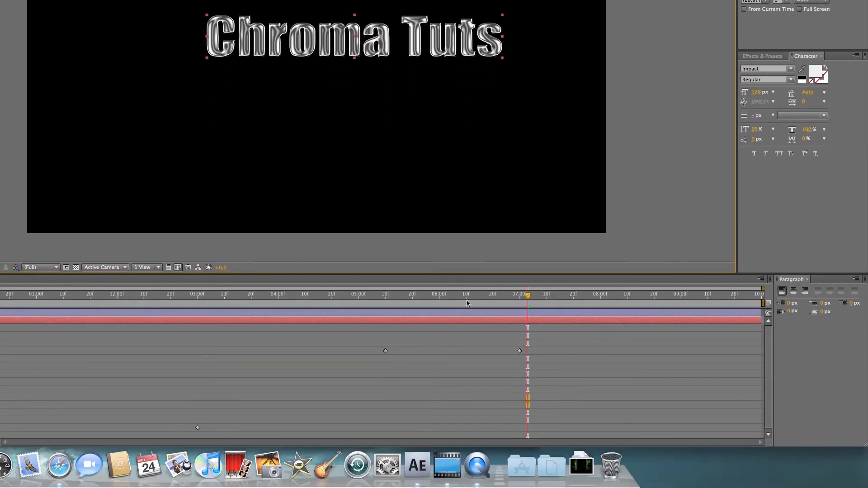
click(385, 299)
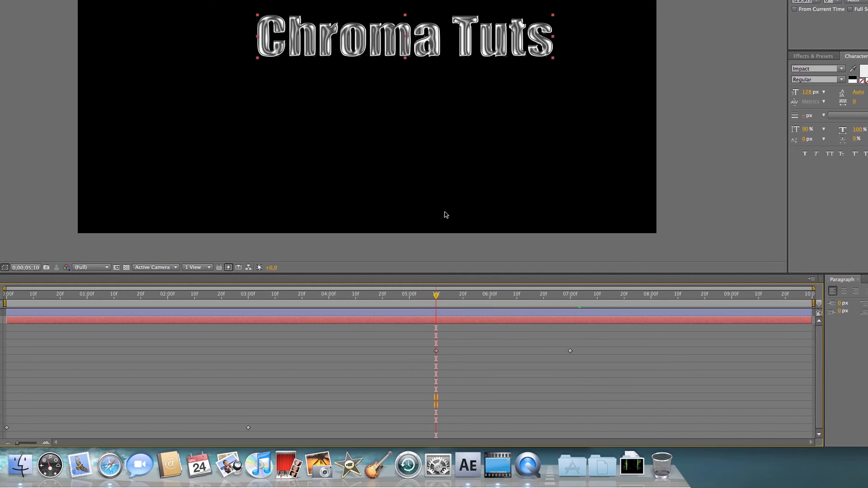
key(space)
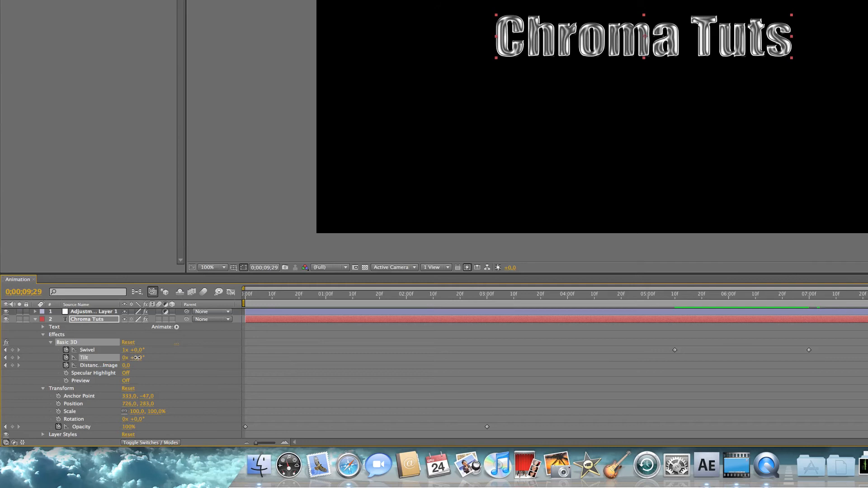
- Set the text layer's Basic 3D Tilt keyframe to -61° at 0;00;09;29
drag(140, 357, 117, 360)
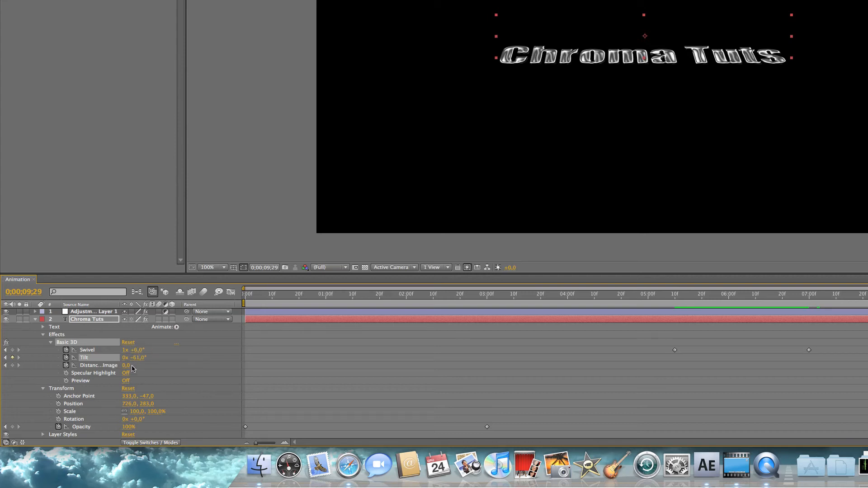
- Try Basic 3D Distance to Image values of -83 and -90 at 0;00;09;29, and undo the distance changes
drag(127, 366, 87, 370)
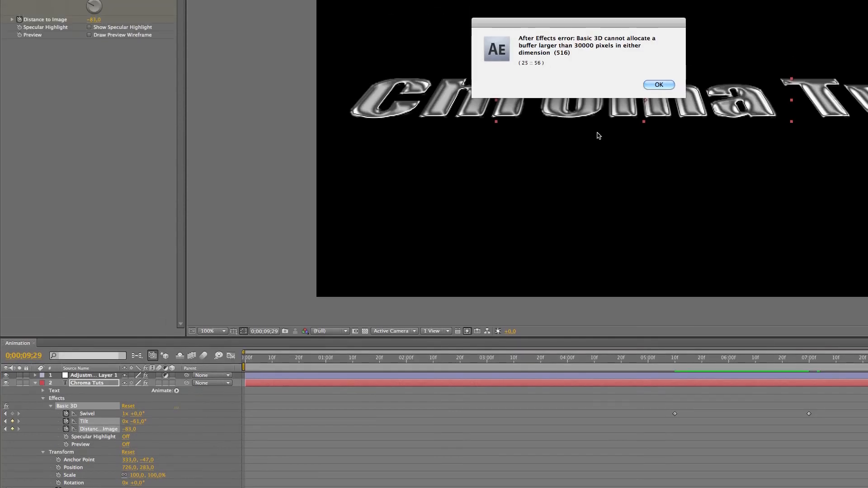
click(658, 22)
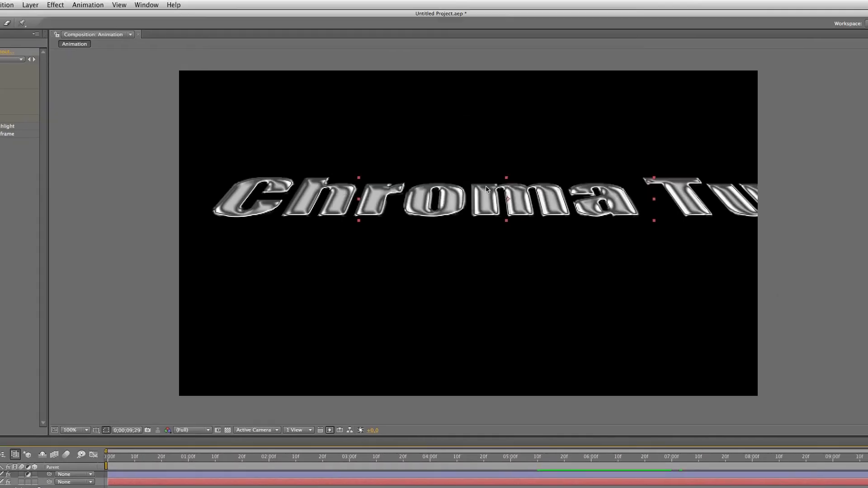
click(473, 184)
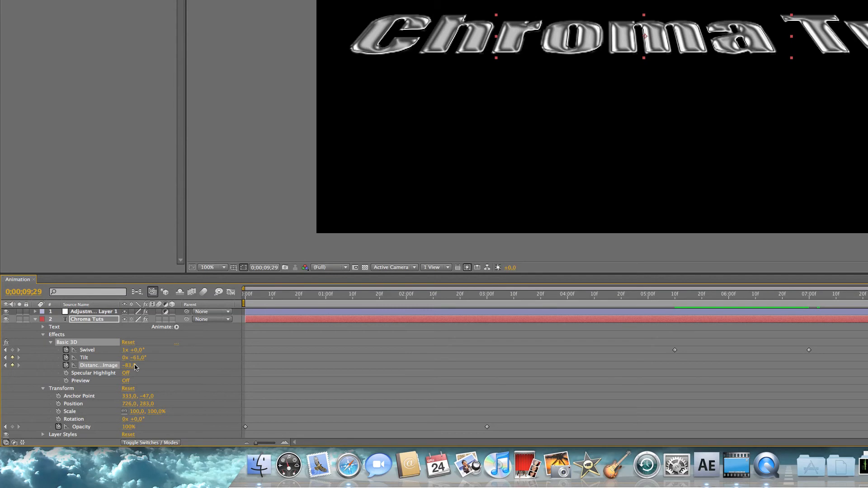
drag(136, 367, 121, 368)
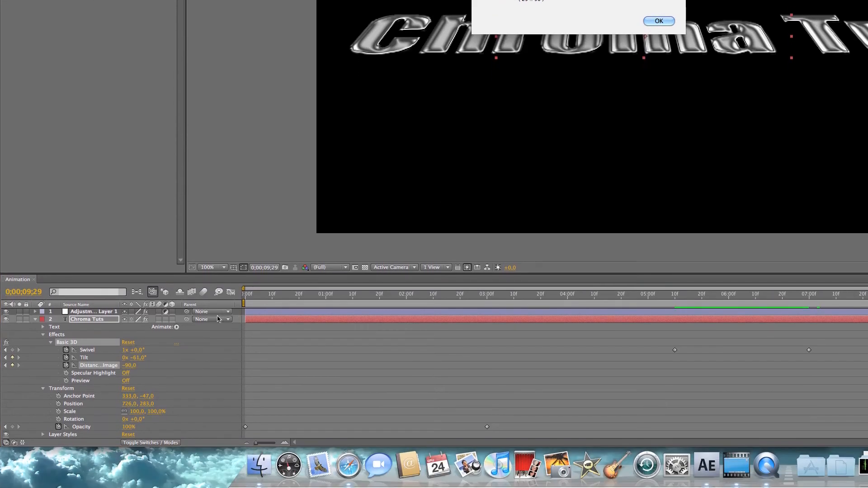
click(658, 22)
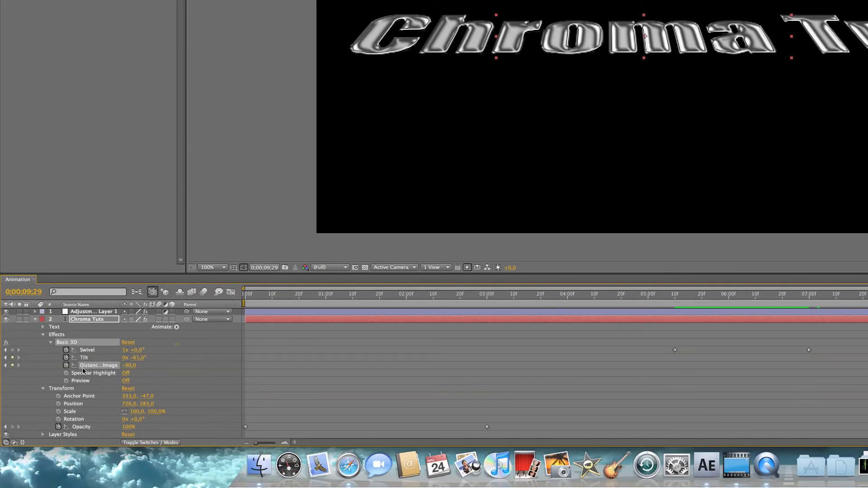
drag(83, 371, 86, 371)
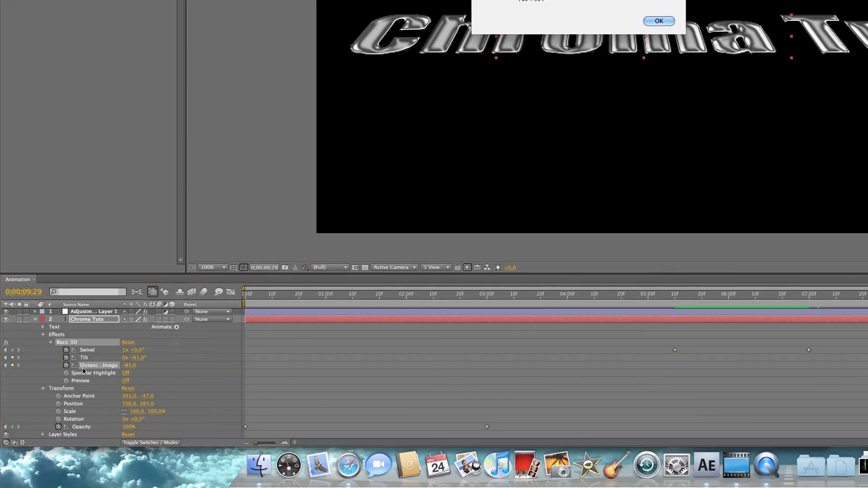
key(Return)
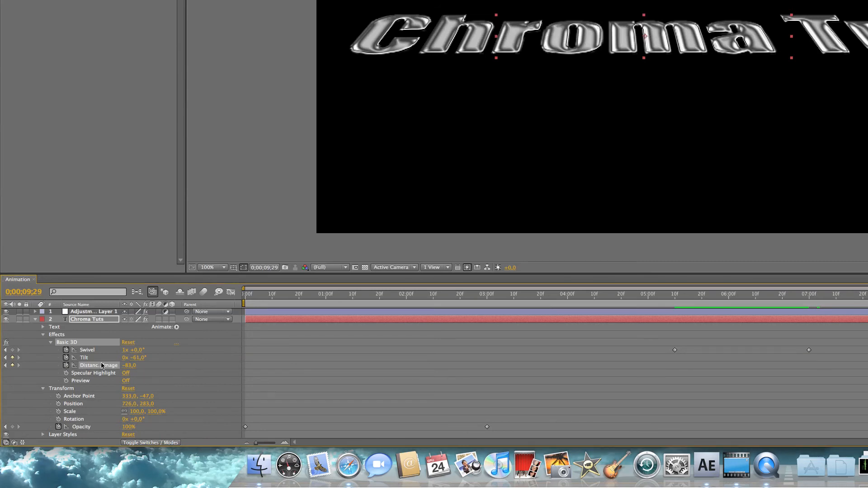
key(super+z)
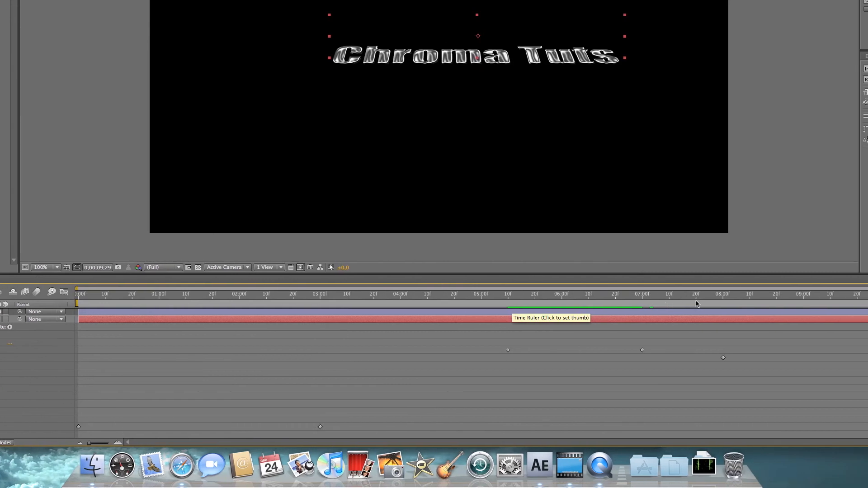
- Preview the text's tilt animation from shortly before 0;00;08;00 to the end of the composition
drag(608, 305, 589, 308)
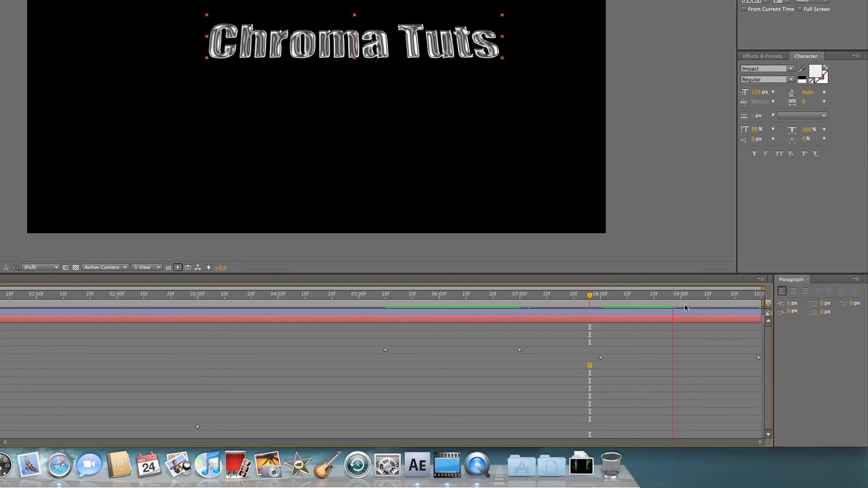
key(space)
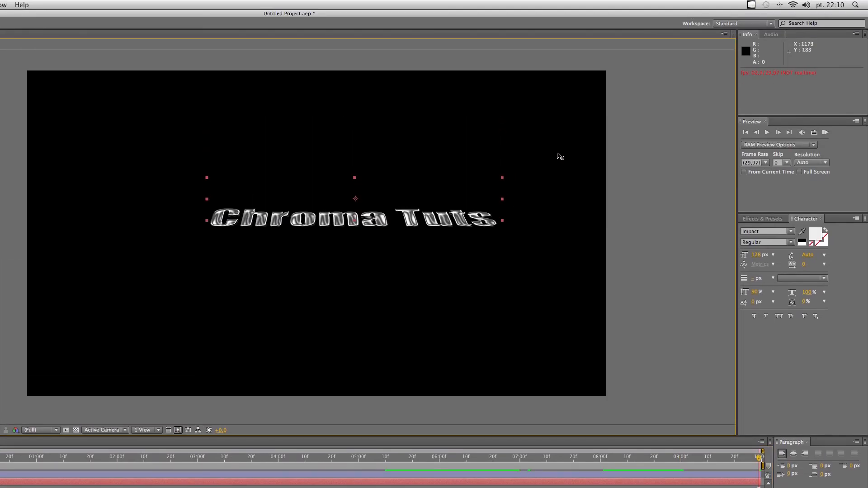
- Enlarge the Chroma Tuts text layer at 0;00;09;29 to a scale of about 6057% wide and 5868% high
click(10, 24)
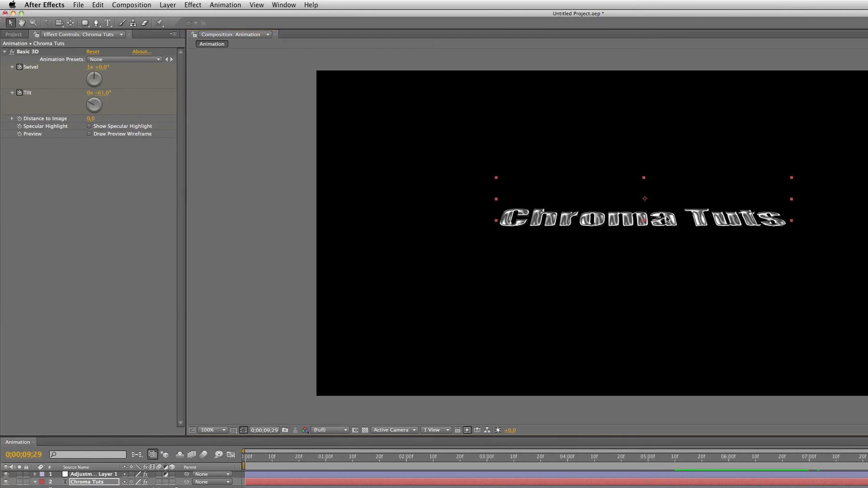
drag(792, 177, 867, 104)
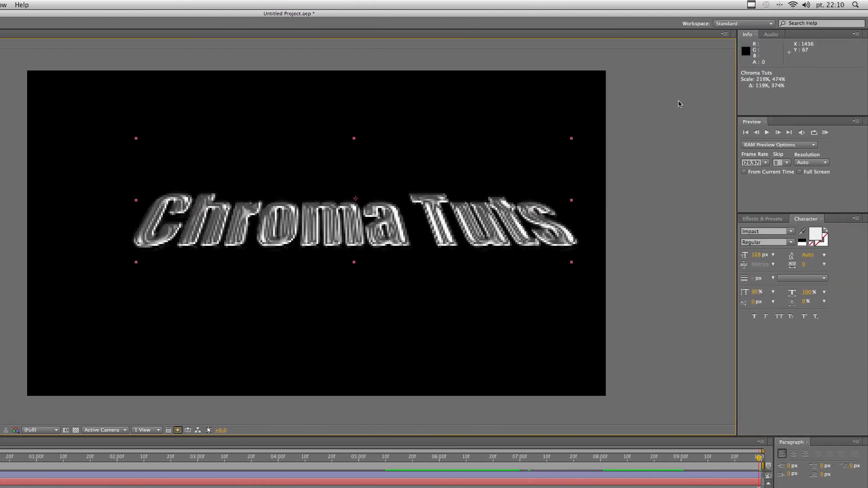
drag(678, 104, 867, 42)
scroll(431, 130, down, 1)
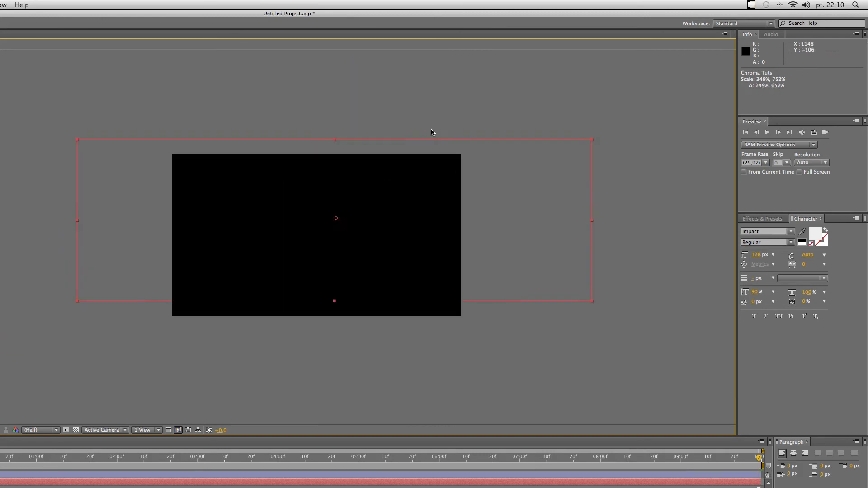
scroll(432, 132, down, 1)
drag(452, 190, 787, 160)
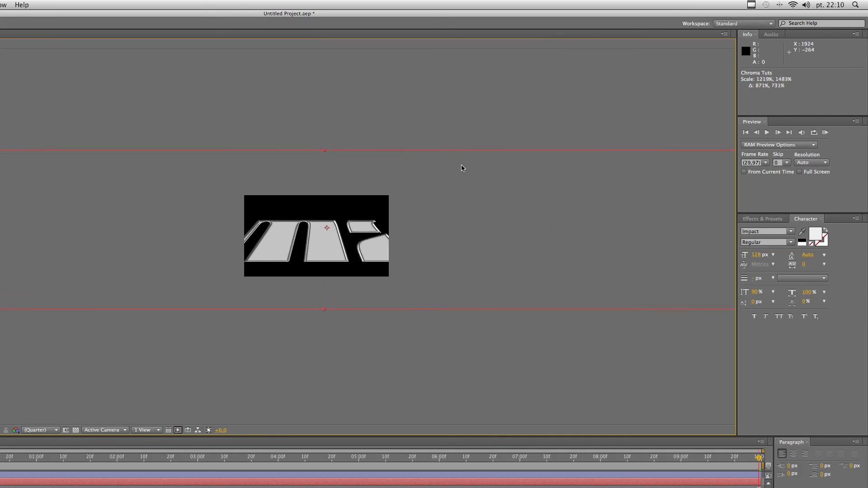
scroll(462, 167, down, 3)
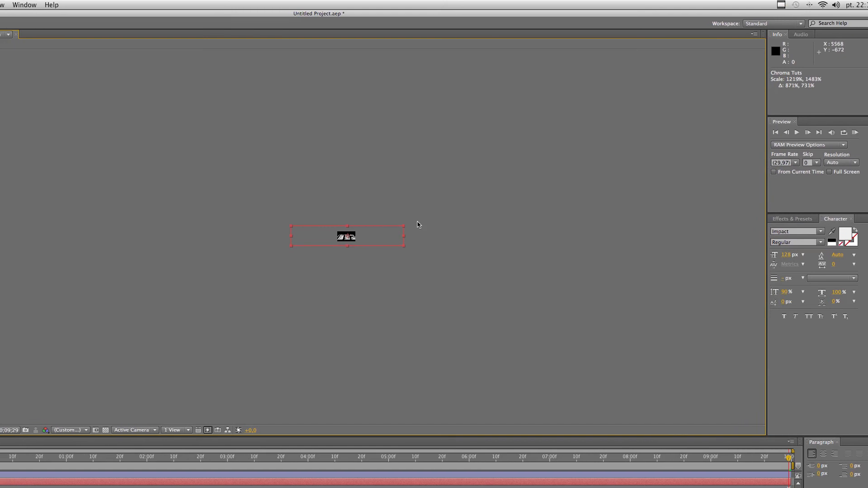
drag(375, 226, 376, 226)
drag(431, 229, 535, 211)
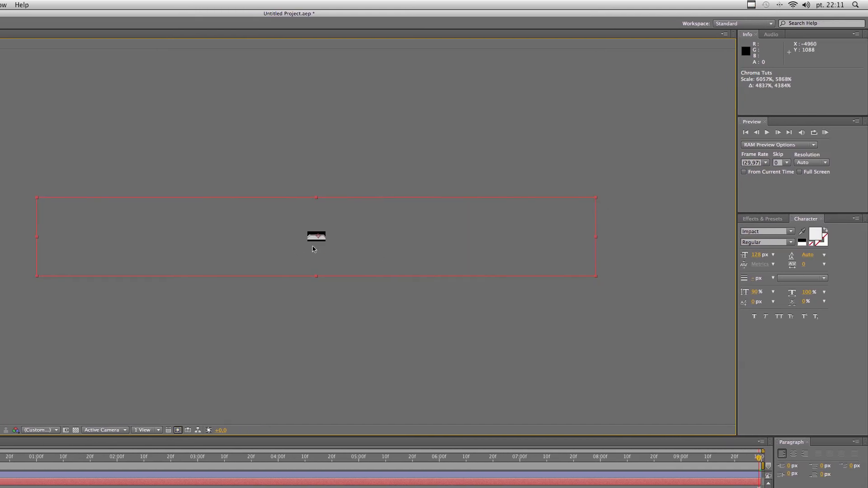
scroll(371, 237, up, 5)
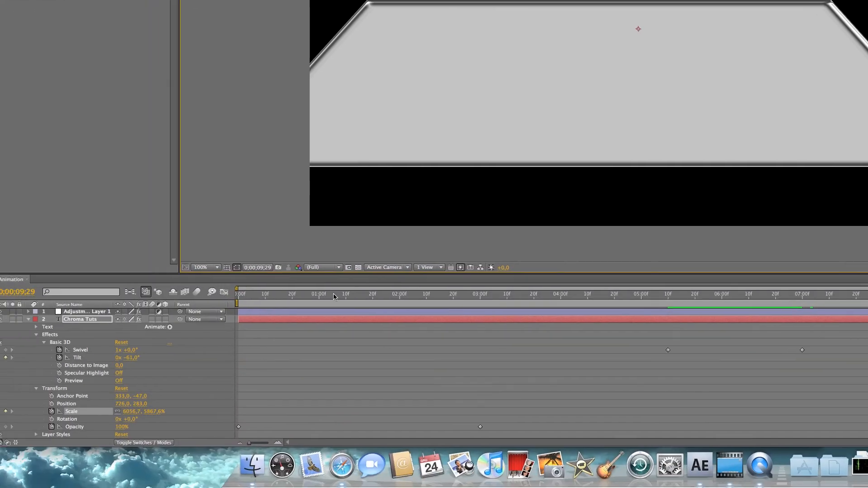
- Preview the whole title animation from the beginning, and replay the ending zoom from about 0;00;08;00
drag(329, 295, 242, 295)
key(space)
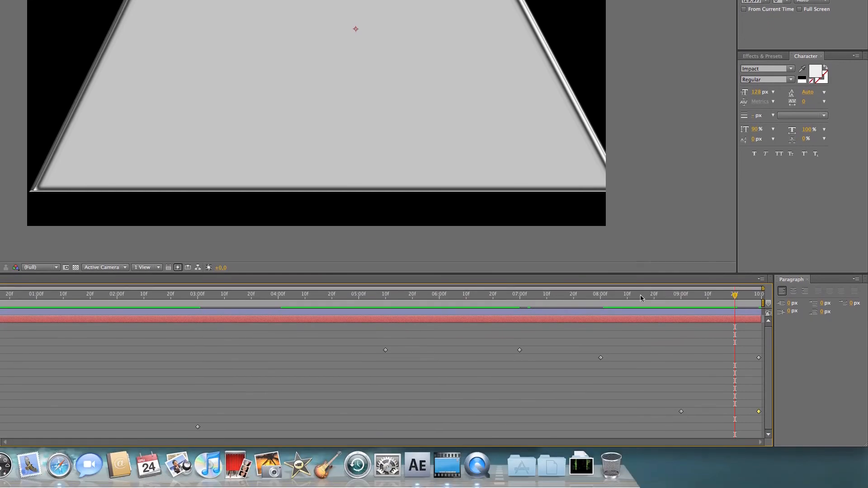
click(619, 400)
drag(619, 297, 606, 294)
key(space)
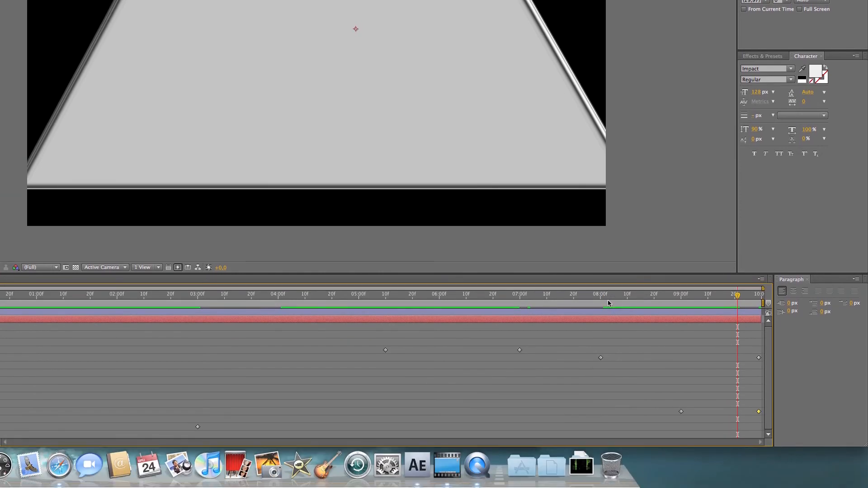
click(606, 349)
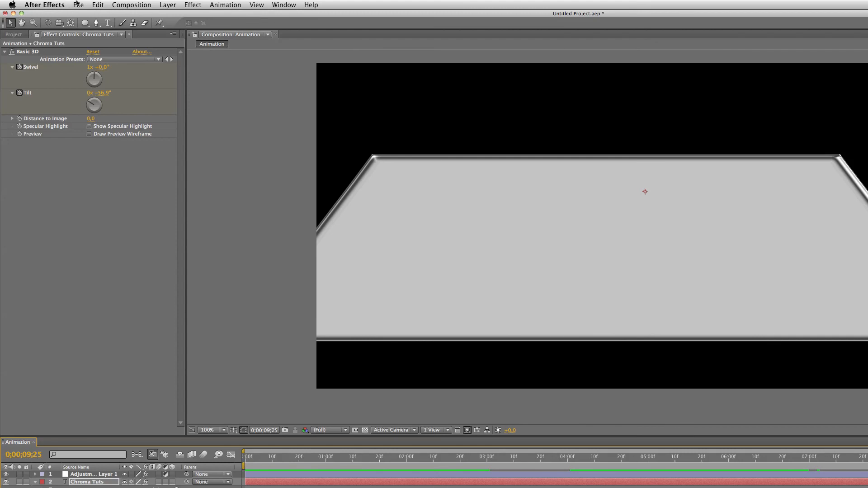
click(78, 5)
mouse_move(117, 161)
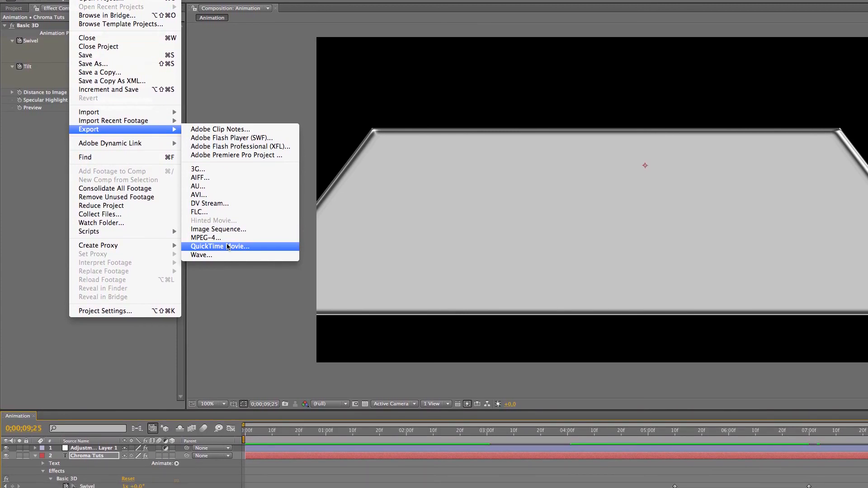
click(284, 293)
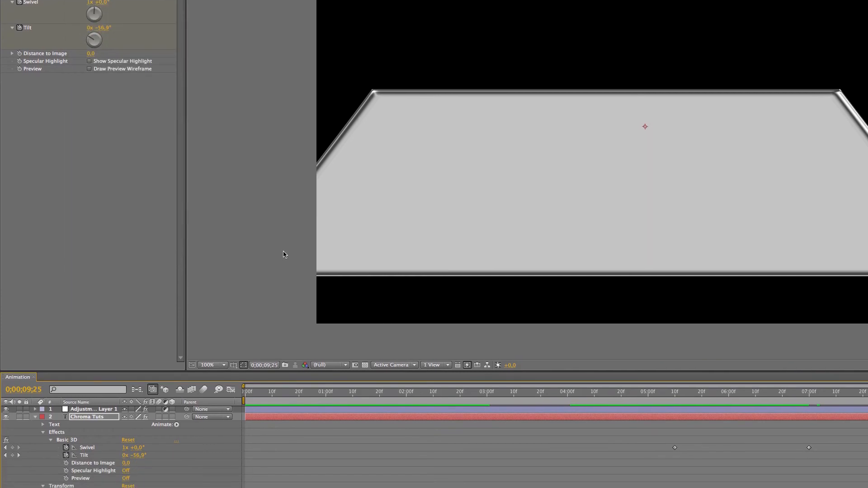